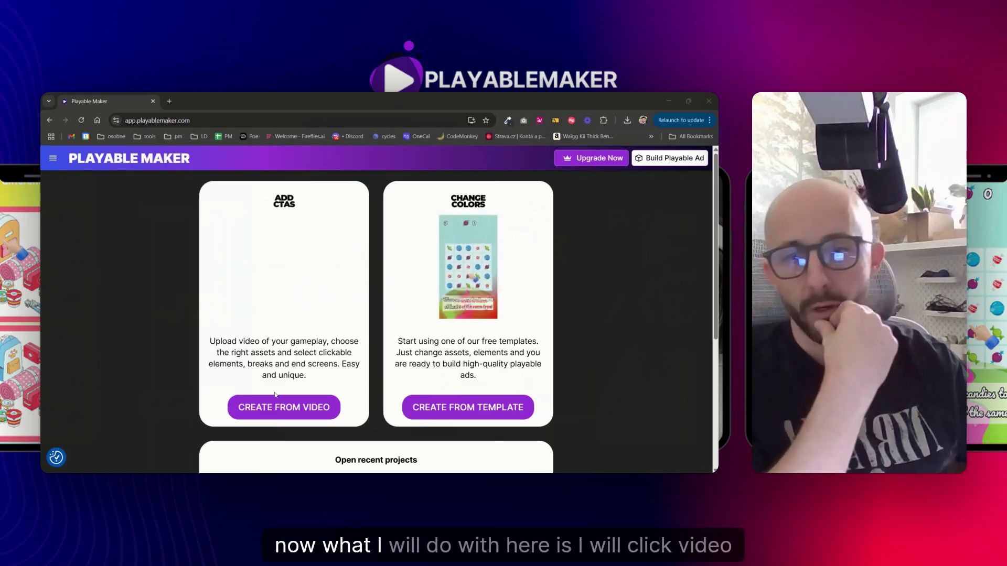
# Create a playable from scratch using the Monopoly Go gameplay video, a 12770 ms clip
pyautogui.click(276, 403)
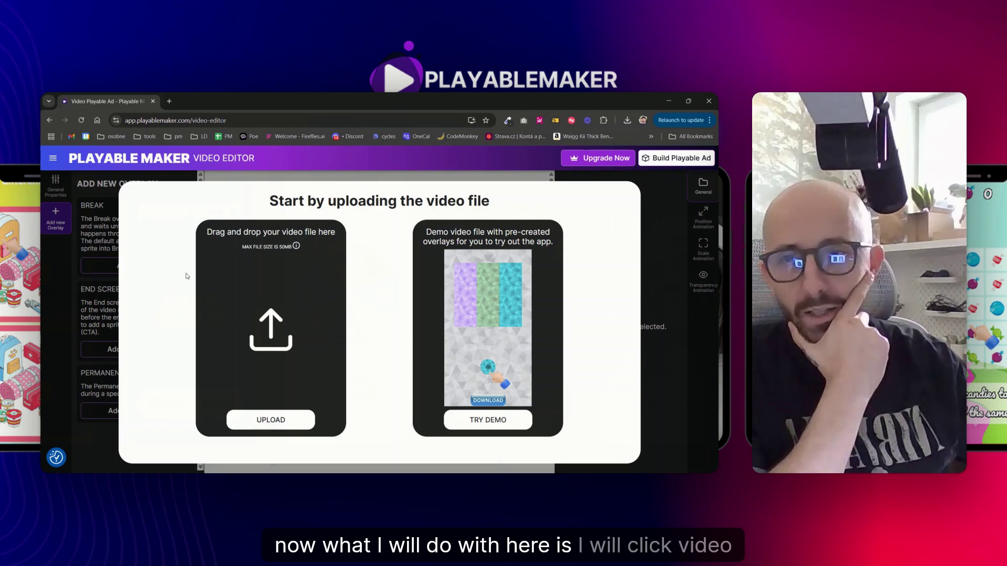
pyautogui.click(270, 419)
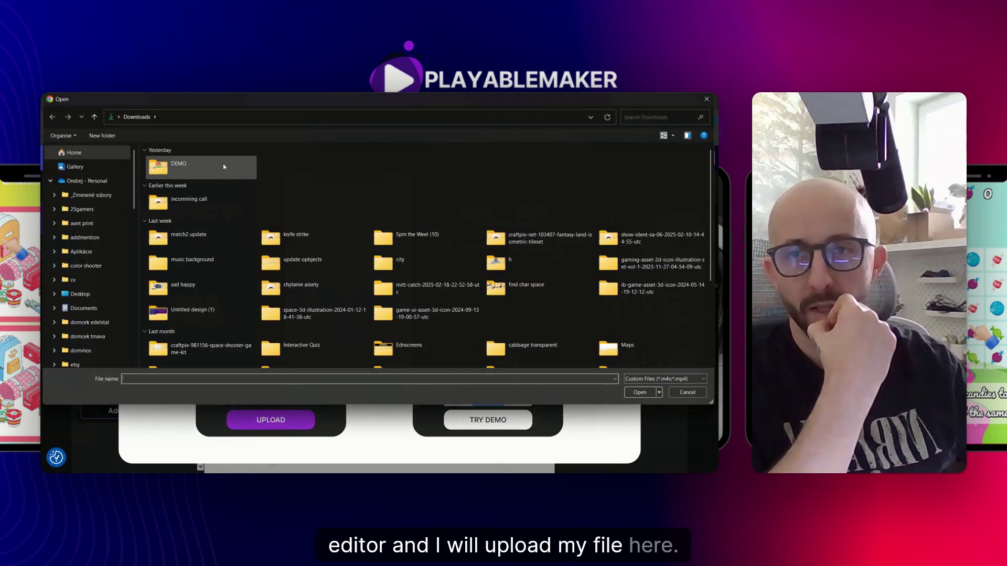
pyautogui.press('Escape')
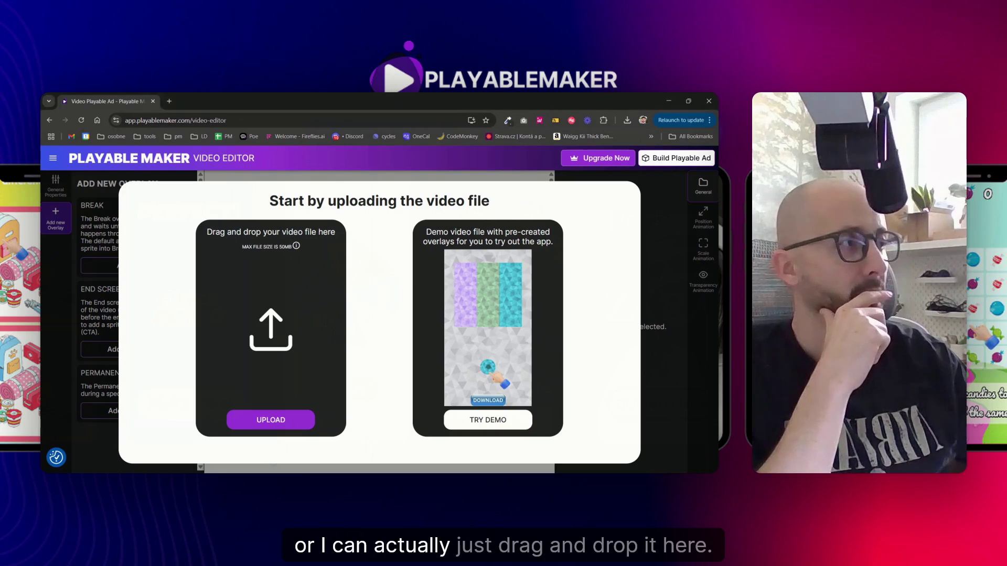
pyautogui.moveTo(367, 273); pyautogui.dragTo(293, 304)
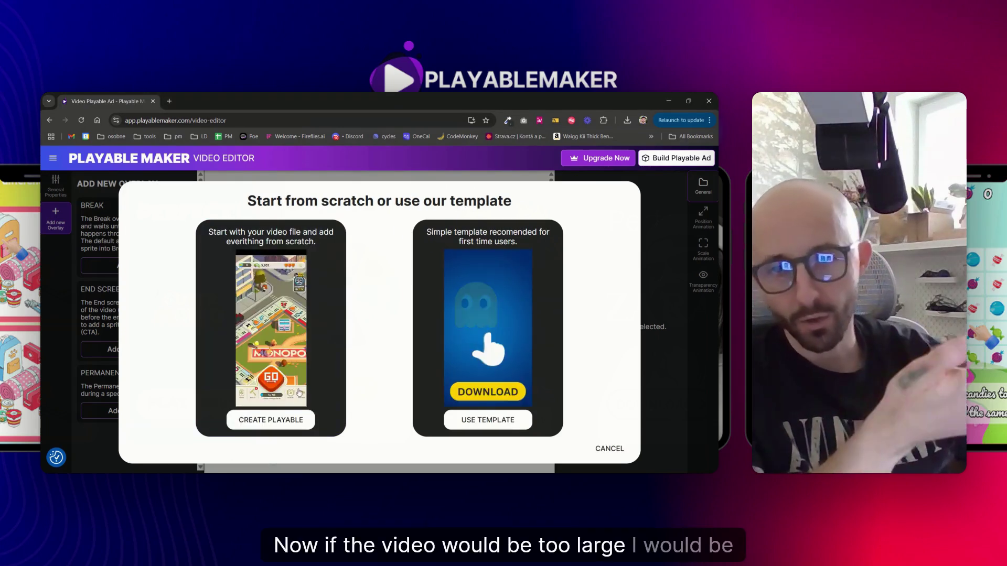
pyautogui.click(268, 420)
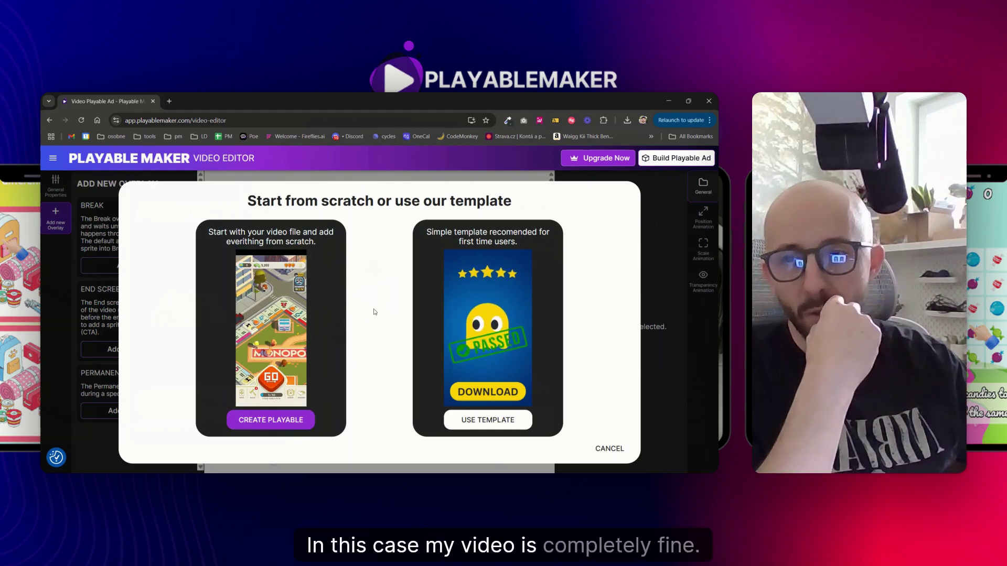
pyautogui.scroll(-1, 303, 297)
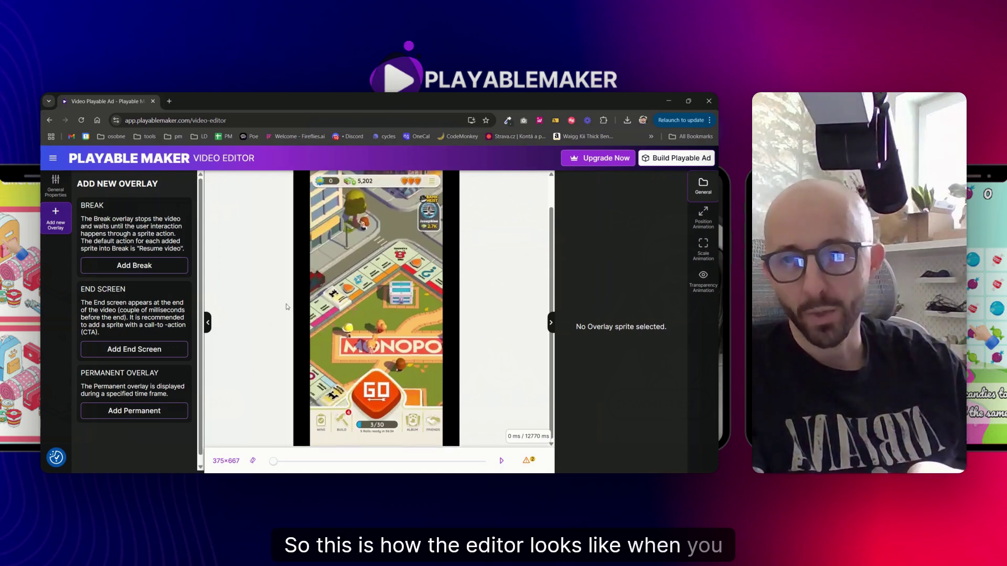
pyautogui.scroll(1, 281, 309)
pyautogui.scroll(-1, 283, 306)
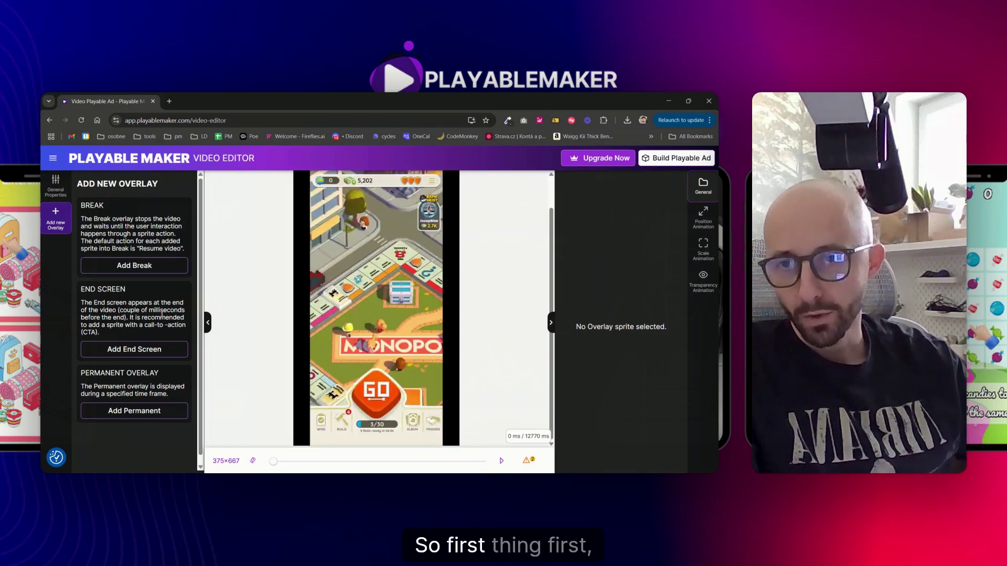
# Add a permanent overlay with music.mp3 from the Asset Catalog as background music
pyautogui.click(152, 411)
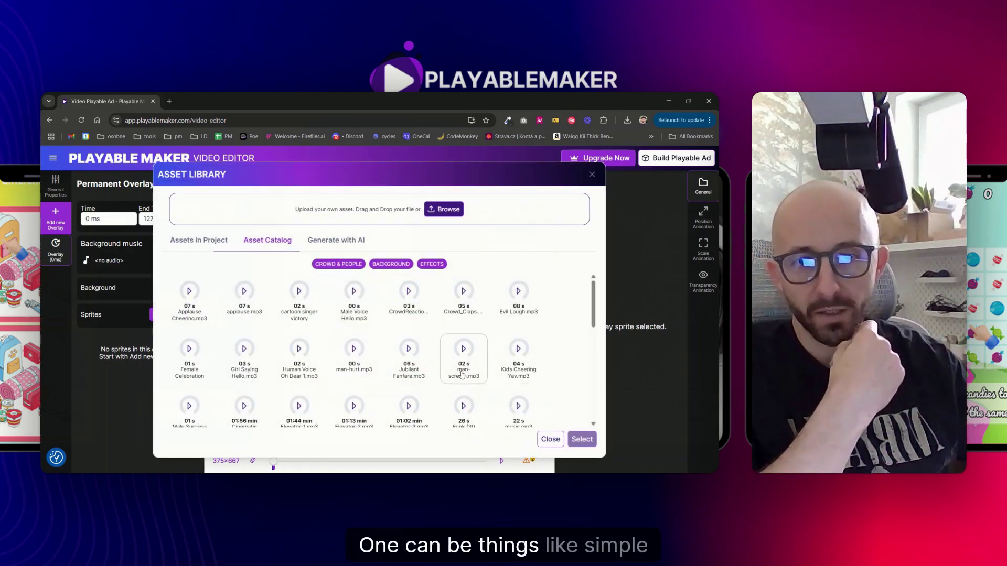
pyautogui.scroll(-1, 507, 379)
pyautogui.click(507, 381)
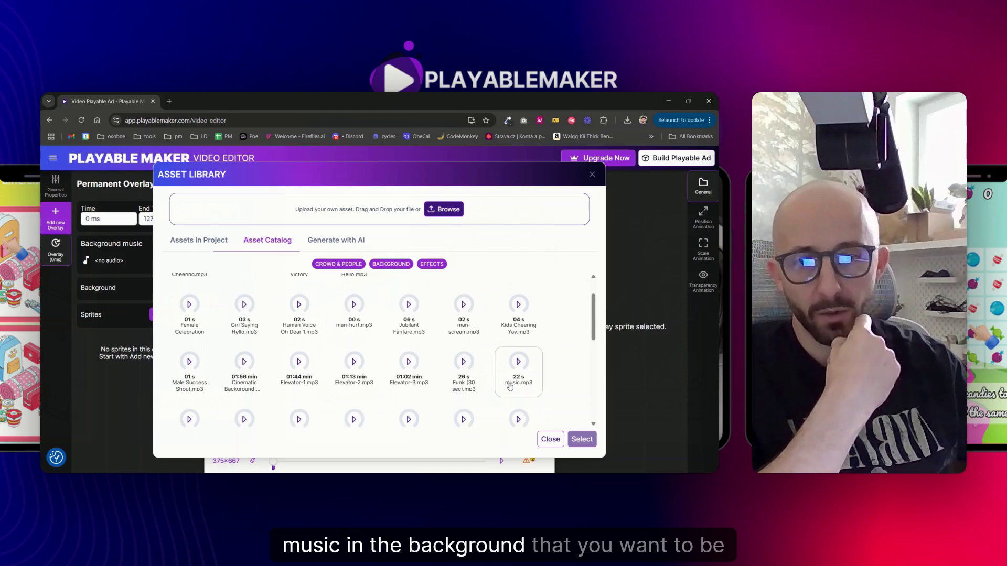
pyautogui.doubleClick(509, 387)
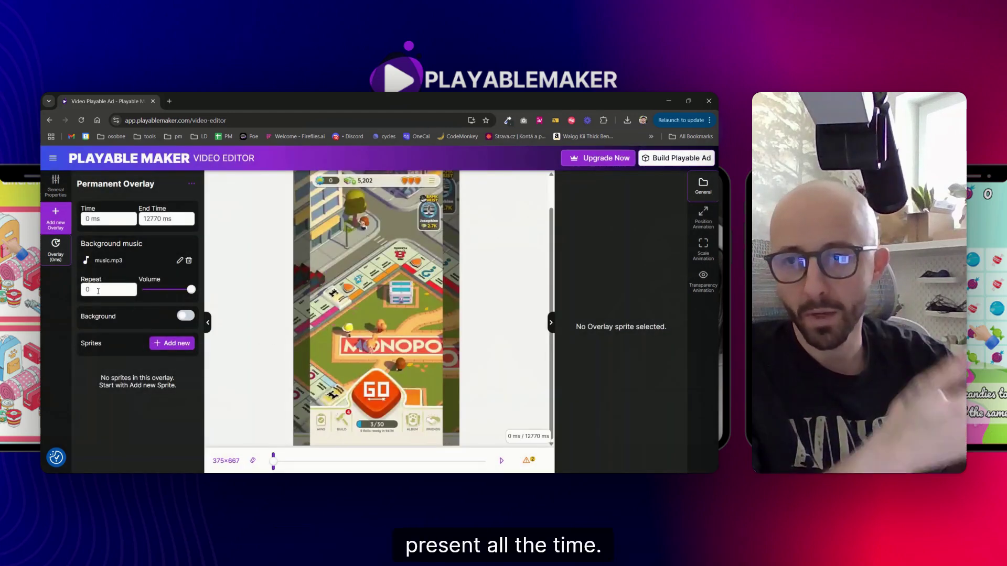
# Set the music to repeat 100 times at maximum volume, then begin adding a new sprite
pyautogui.click(89, 290)
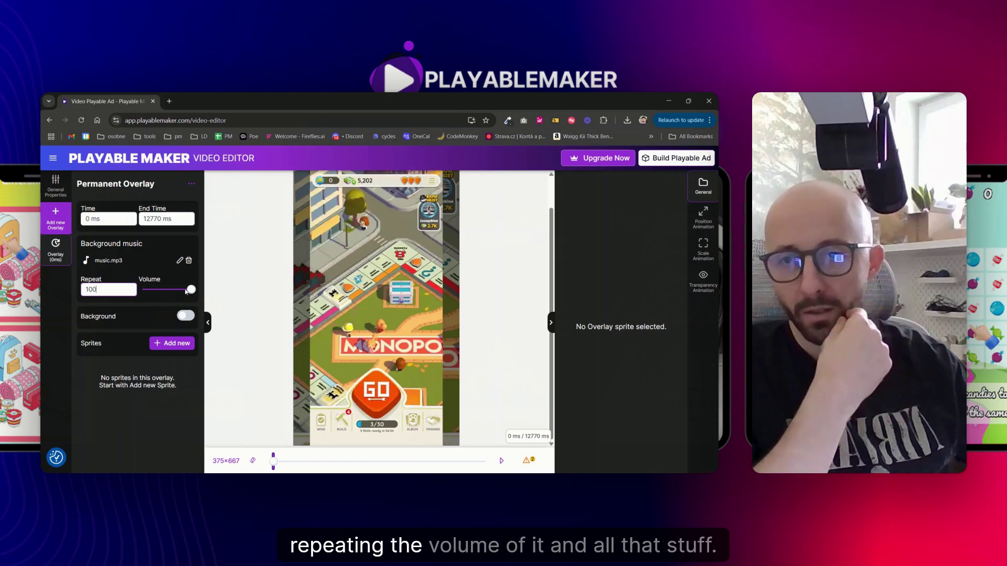
pyautogui.moveTo(190, 289)
pyautogui.moveTo(178, 289); pyautogui.dragTo(202, 297)
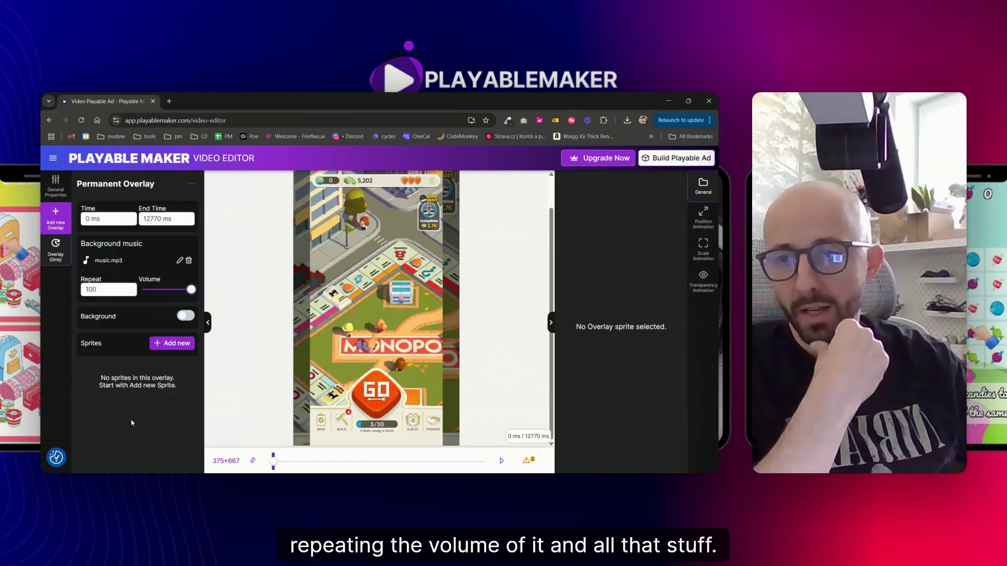
pyautogui.click(168, 344)
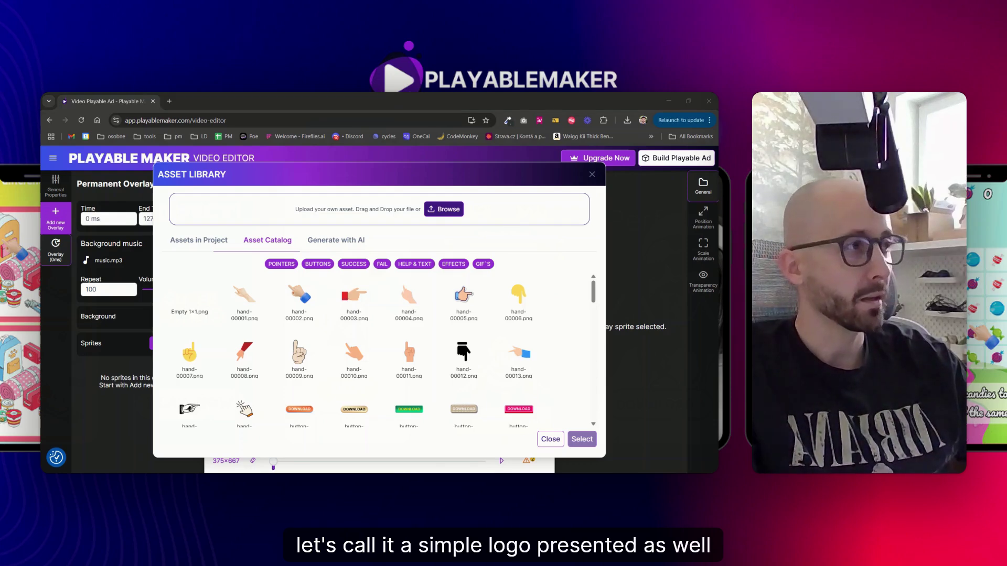
# Upload logo.png, add it as a sprite and move it near the top to 0.4767, 0.1658
pyautogui.moveTo(636, 188); pyautogui.dragTo(341, 223)
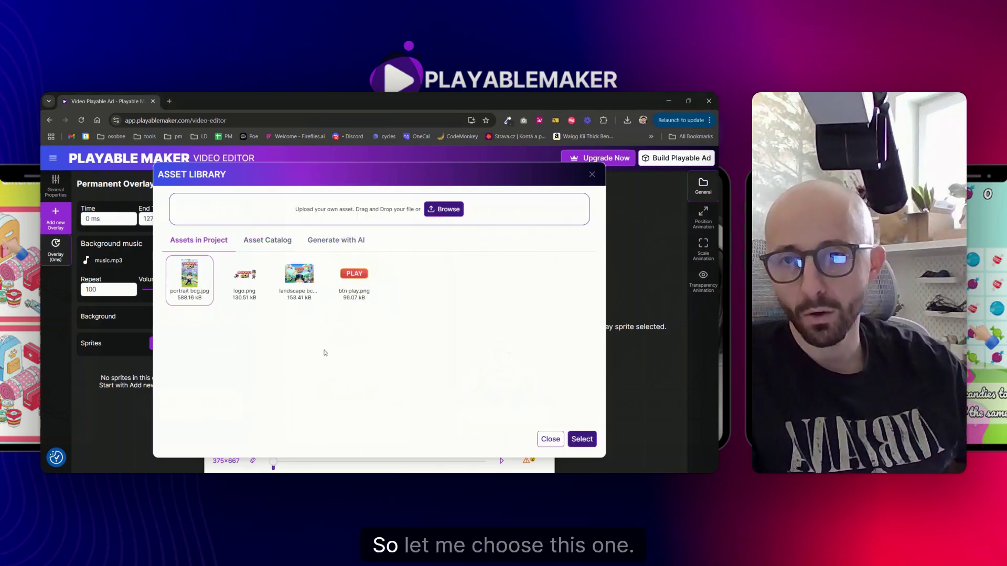
pyautogui.doubleClick(241, 278)
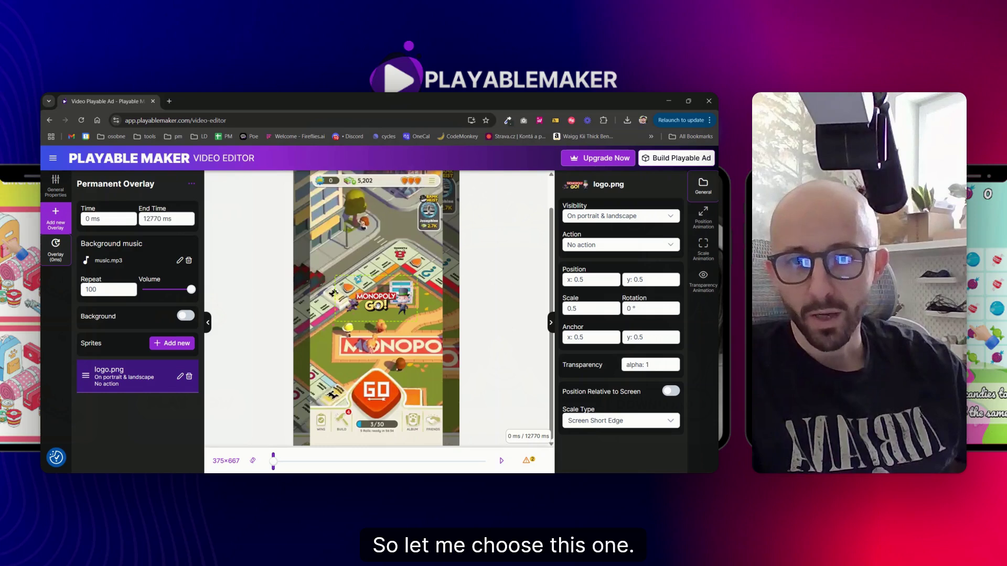
pyautogui.moveTo(377, 306); pyautogui.dragTo(371, 241)
pyautogui.scroll(1, 488, 277)
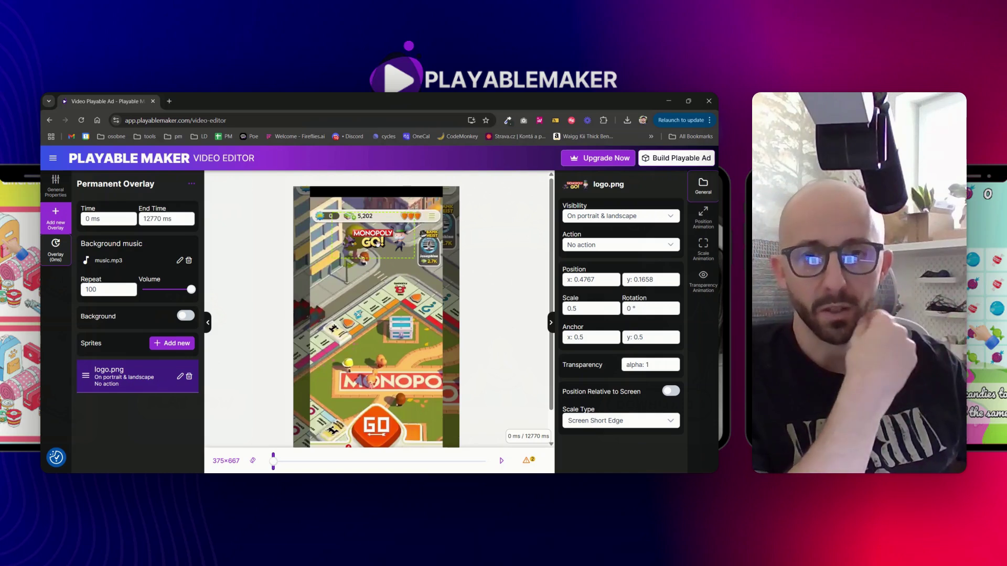
# Nudge the logo to 0.4801, 0.1543, checking landscape, and set its action to Open Store URL
pyautogui.moveTo(377, 243); pyautogui.dragTo(379, 243)
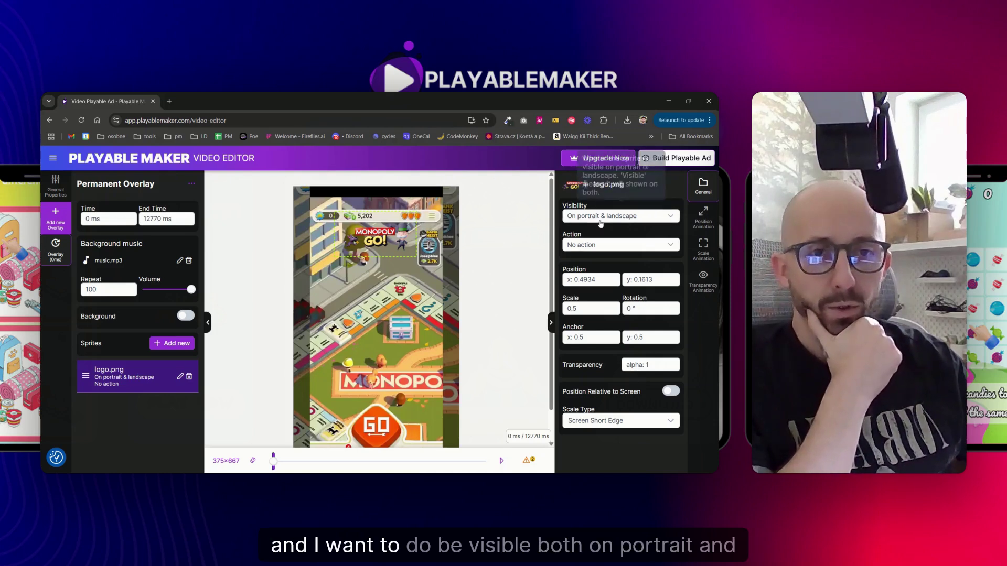
pyautogui.click(252, 460)
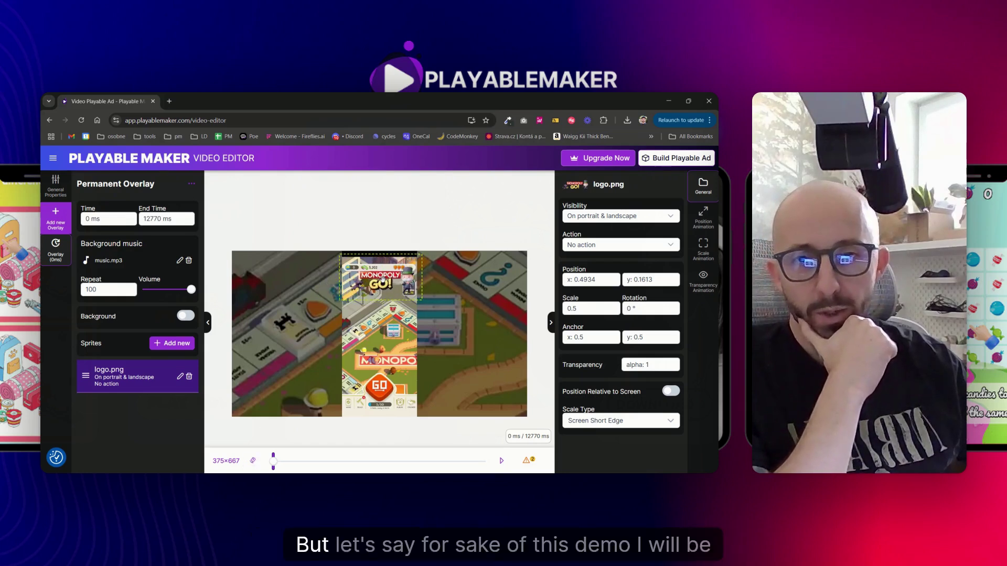
pyautogui.moveTo(383, 279); pyautogui.dragTo(380, 283)
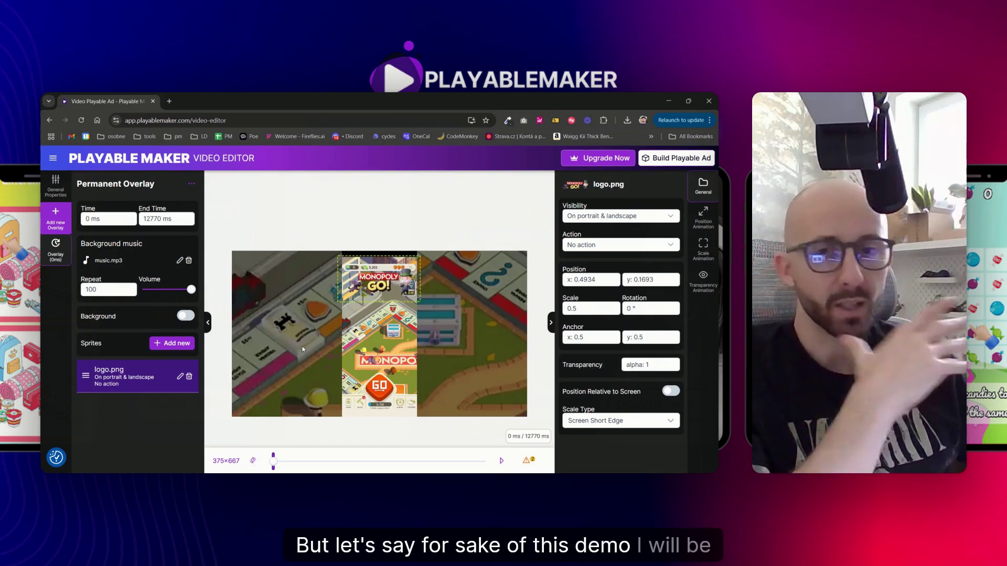
pyautogui.click(253, 460)
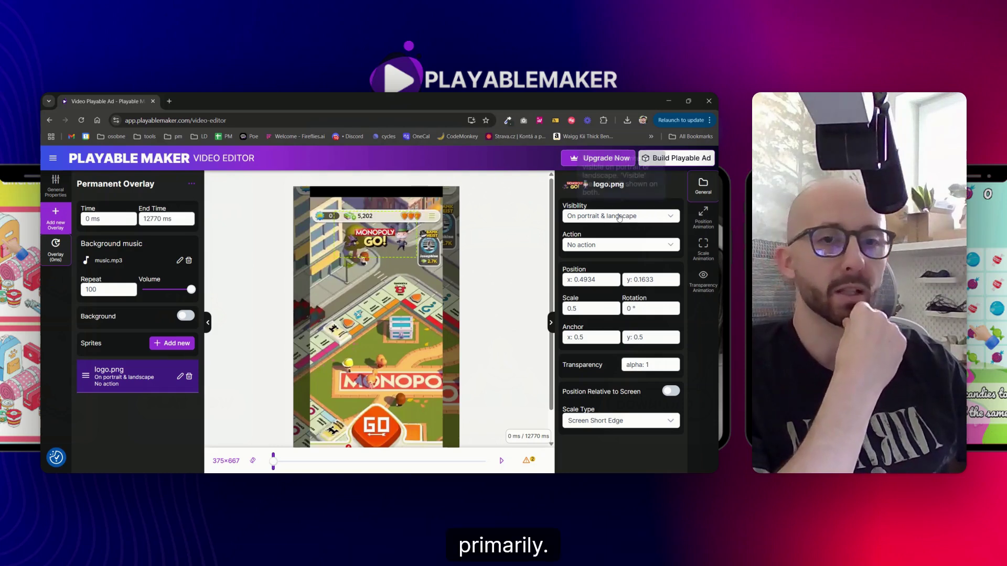
pyautogui.click(590, 248)
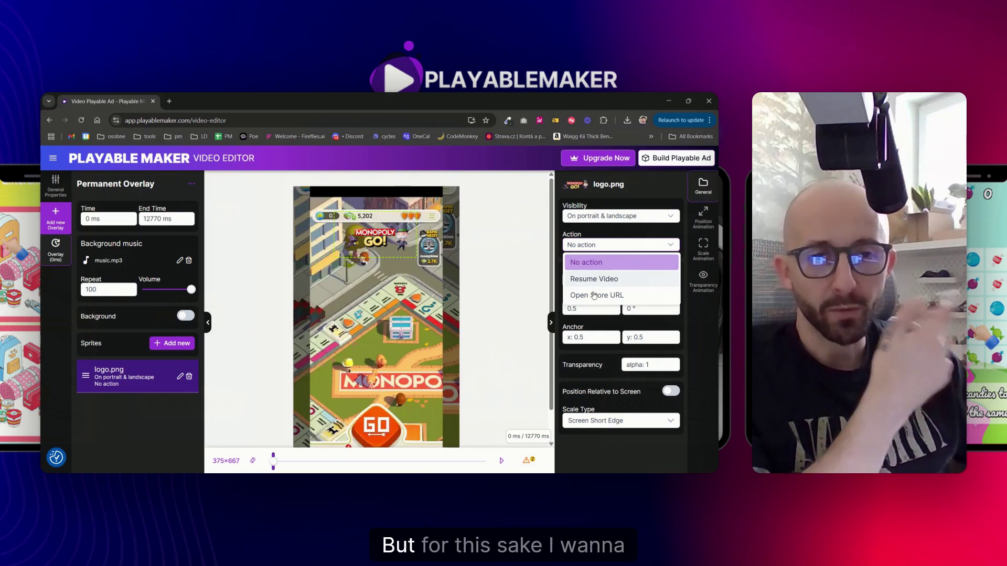
pyautogui.click(587, 295)
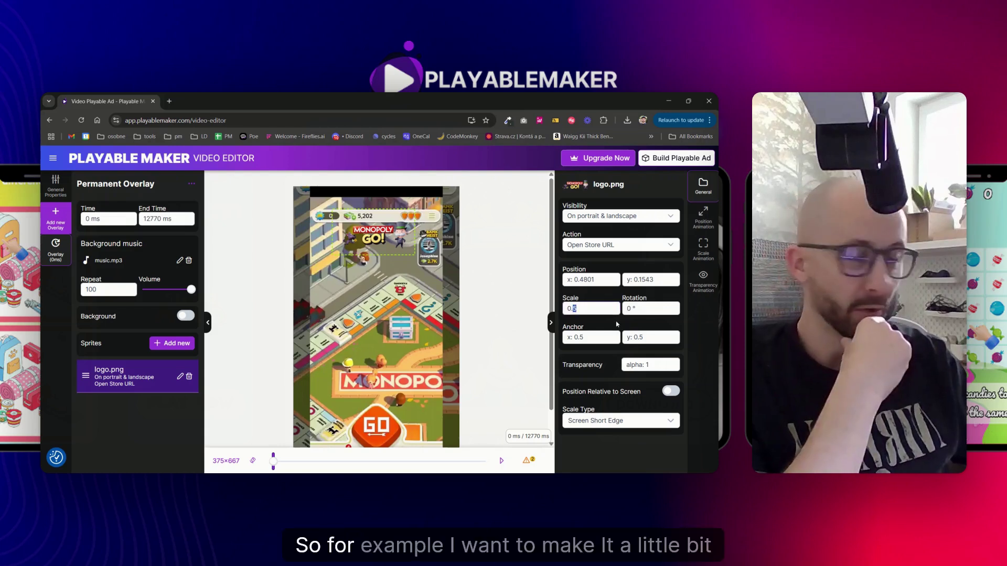
# Turn on a pulsing 1.2 scale animation for the logo, looping with yoyo
pyautogui.write('4')
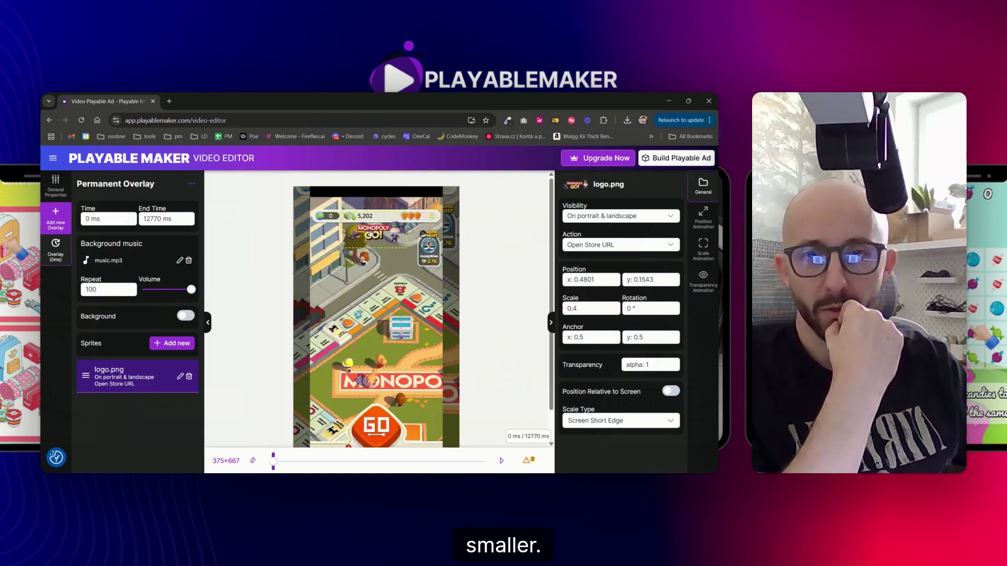
pyautogui.click(709, 277)
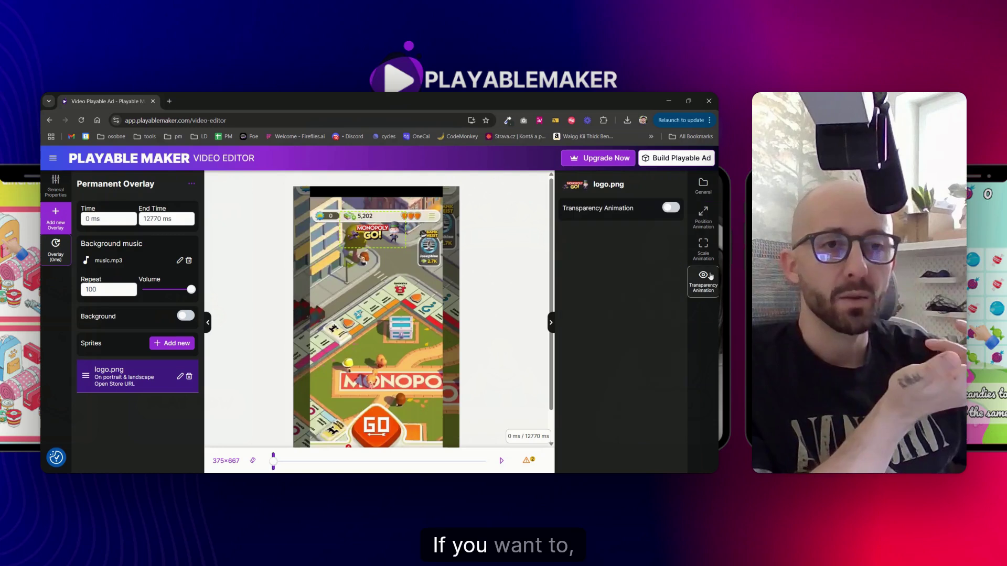
pyautogui.click(703, 249)
pyautogui.click(706, 222)
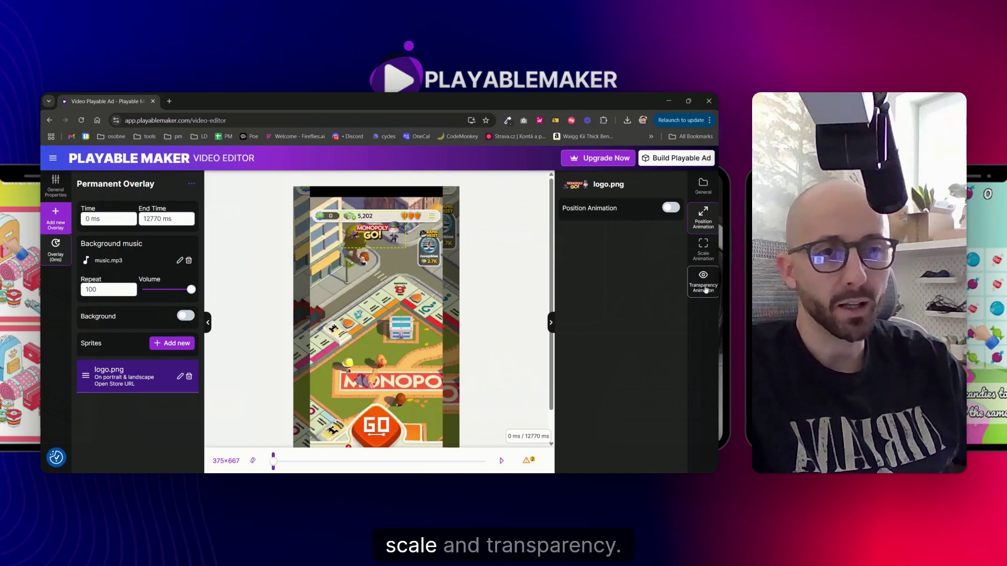
pyautogui.click(703, 247)
pyautogui.click(671, 207)
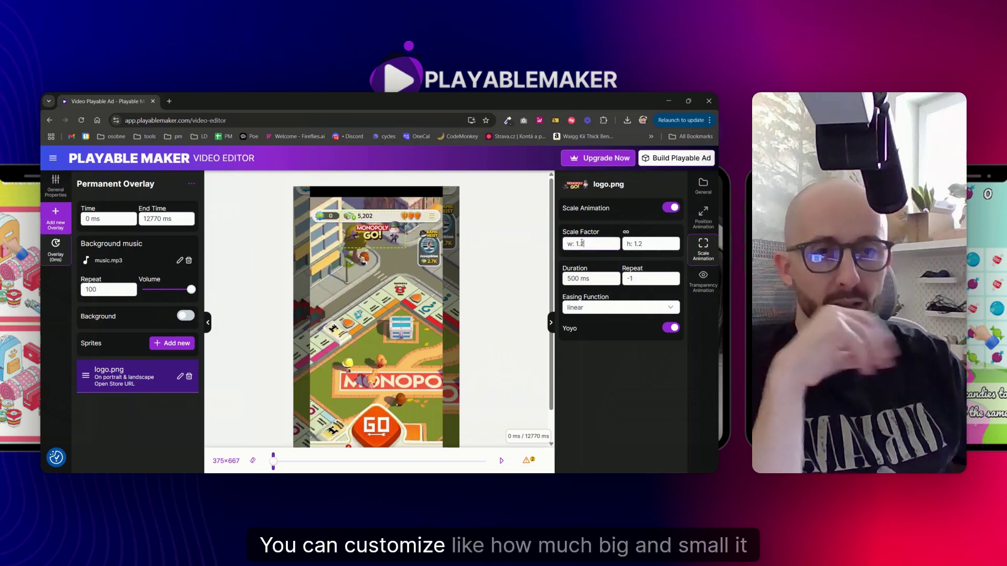
# Set the scale animation duration to 1000 ms and test tapping the logo in preview
pyautogui.click(569, 278)
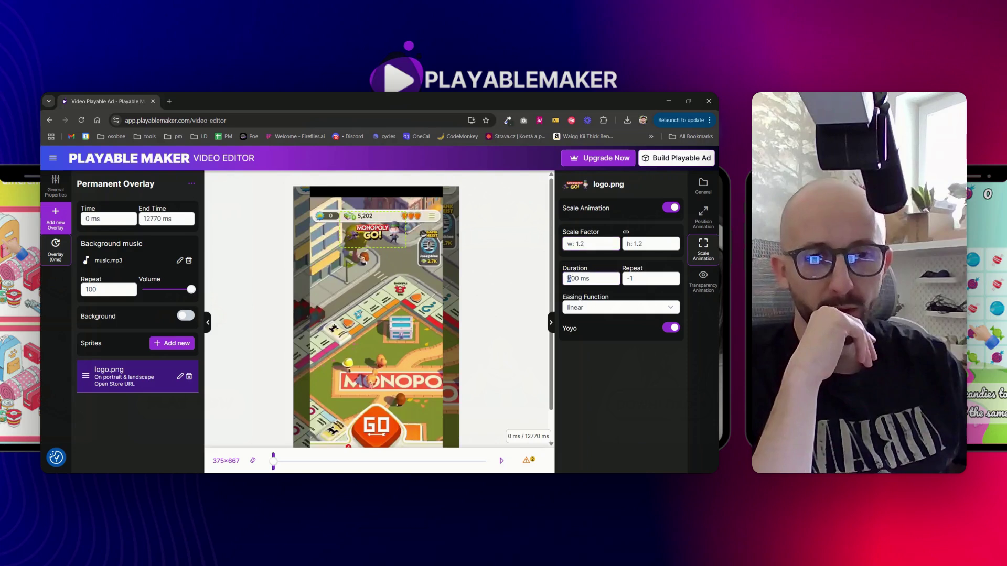
pyautogui.press('BackSpace')
pyautogui.write('10')
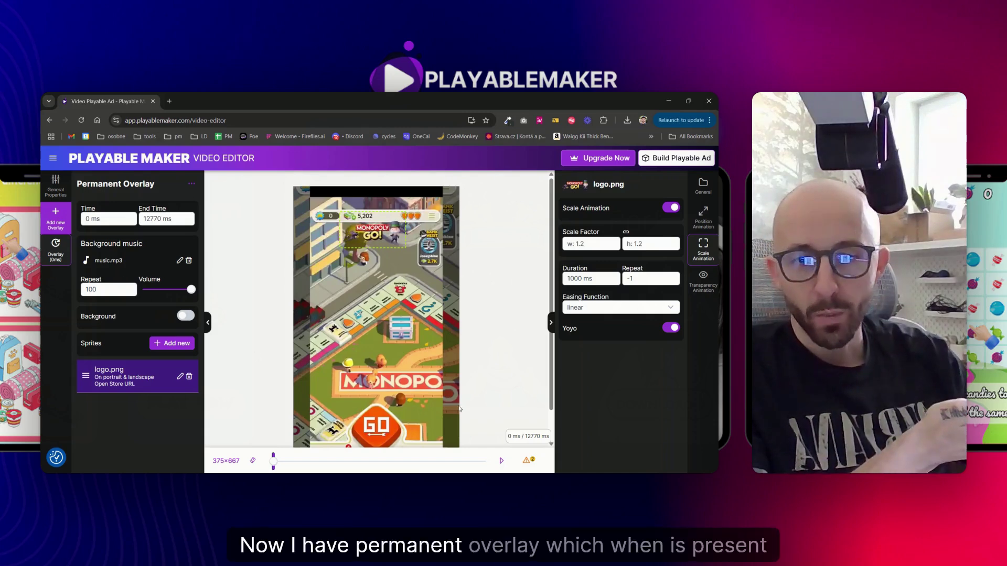
pyautogui.click(501, 460)
pyautogui.click(405, 316)
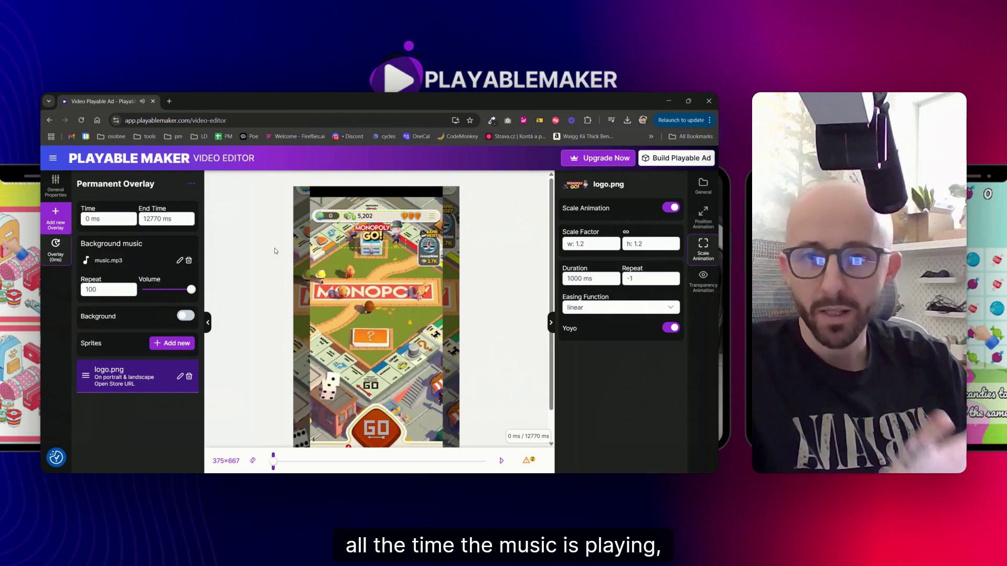
# Add a break at 3 ms holding a hand-00002.png pointer sprite that resumes the video
pyautogui.click(56, 216)
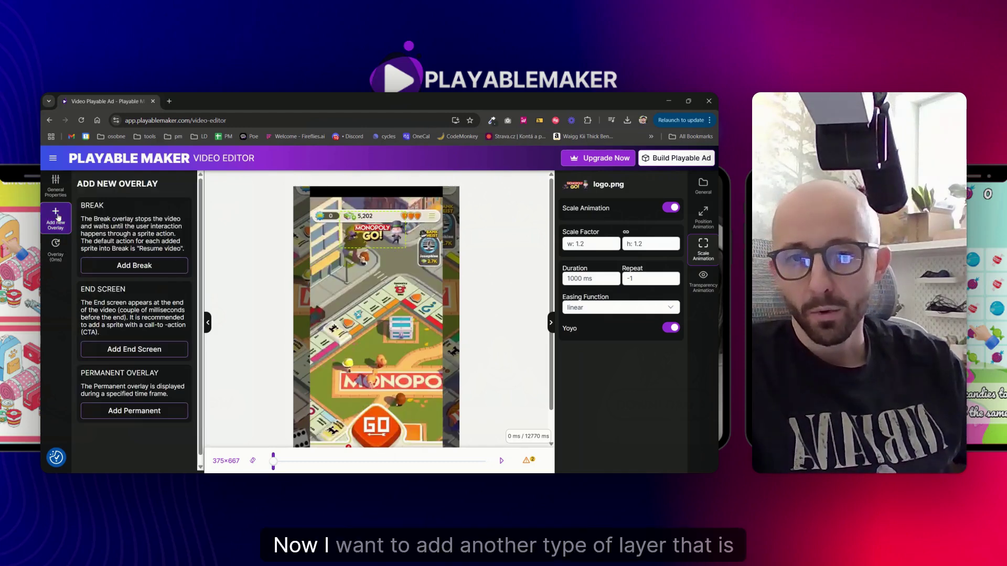
pyautogui.click(136, 266)
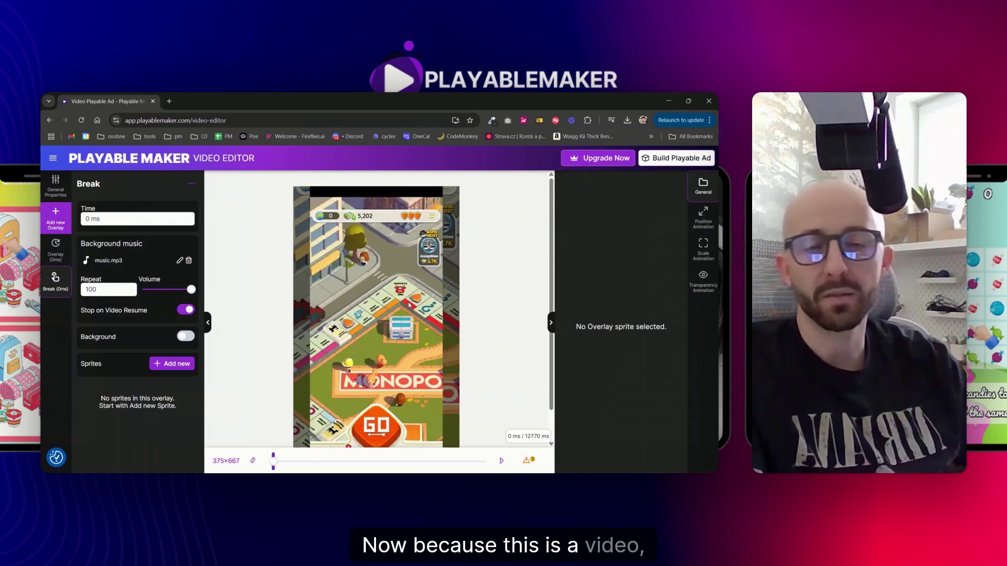
pyautogui.scroll(-2, 409, 305)
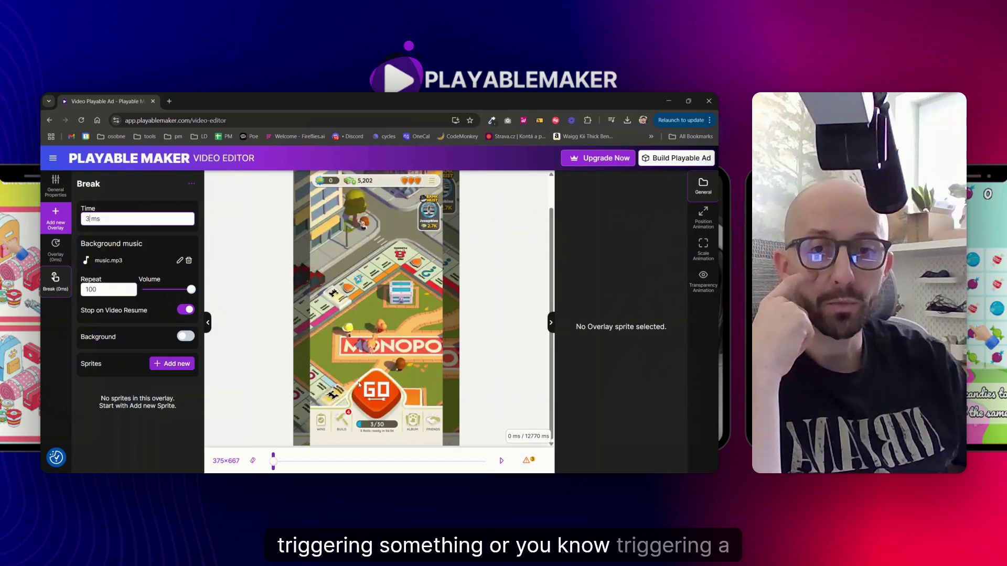
pyautogui.click(165, 364)
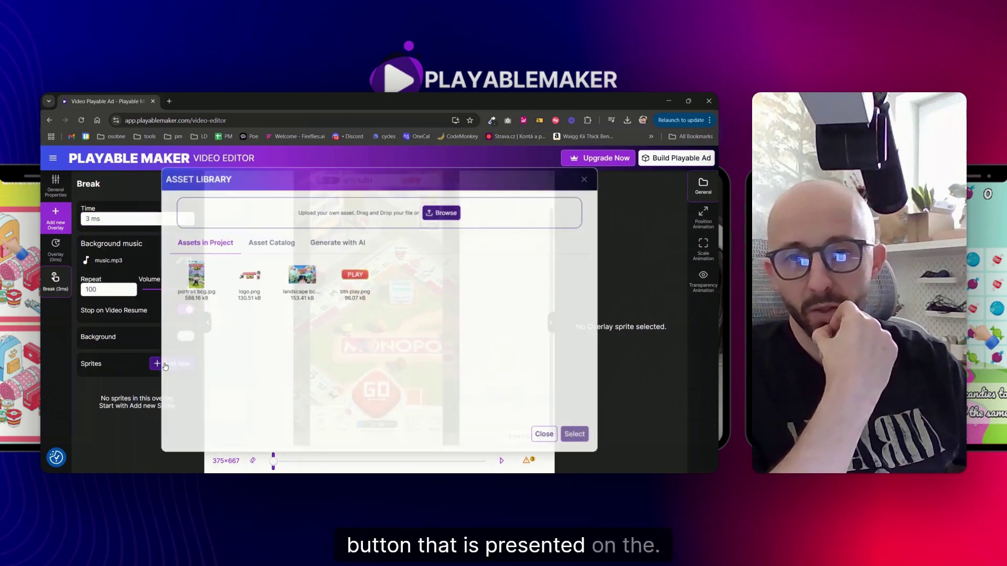
pyautogui.click(263, 241)
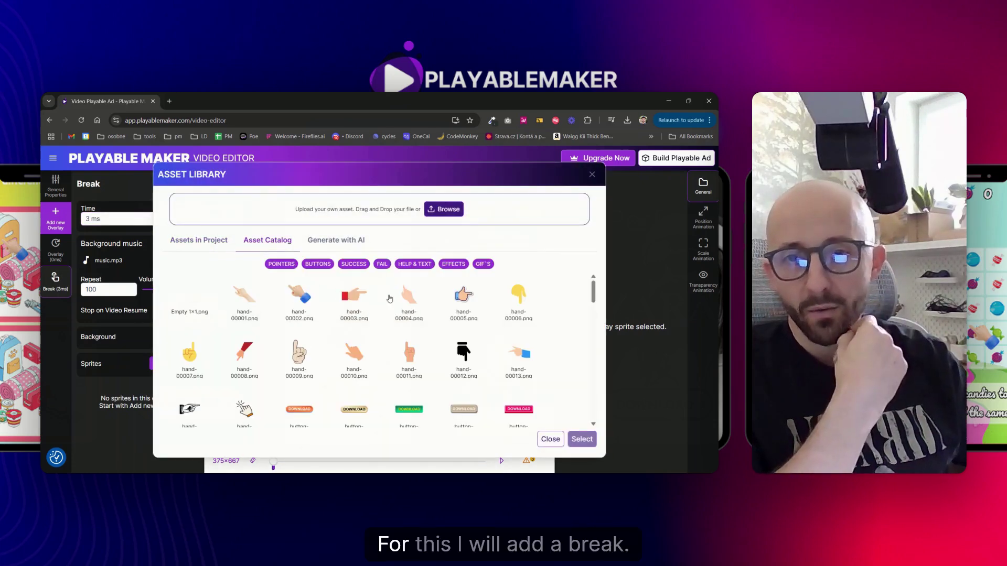
pyautogui.doubleClick(286, 312)
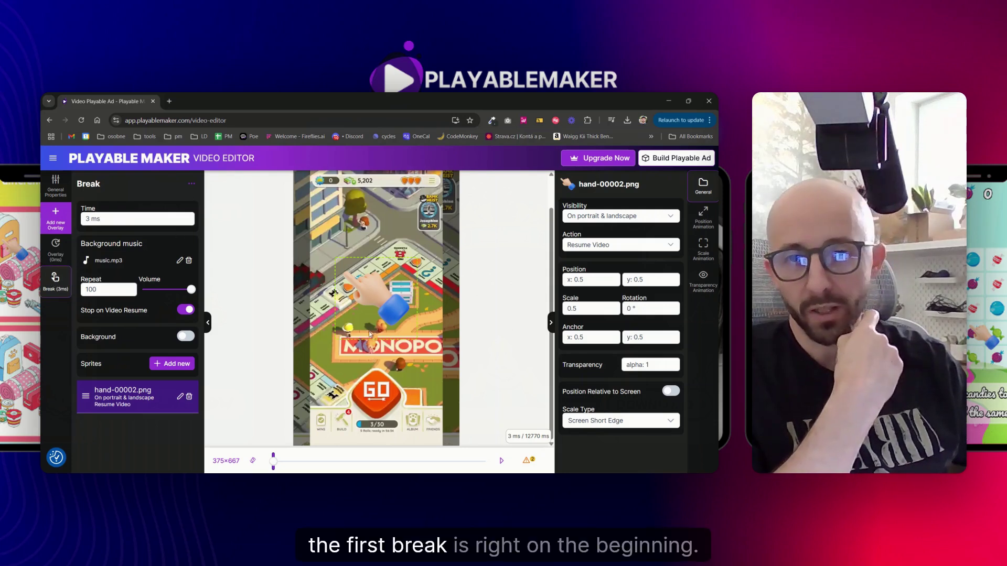
# Scale the hand to 0.3 and place it over the GO button
pyautogui.moveTo(380, 298); pyautogui.dragTo(407, 315)
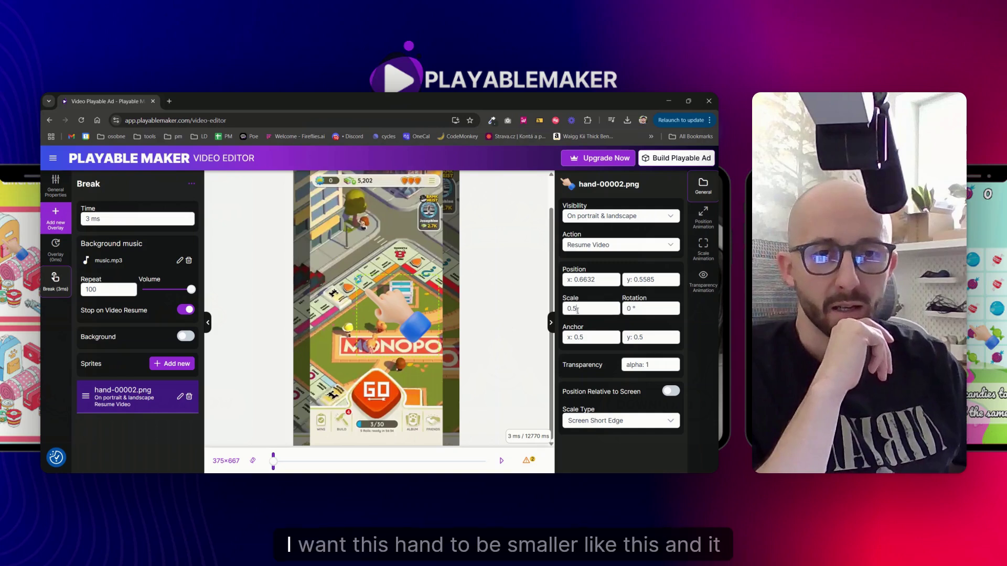
pyautogui.write('3')
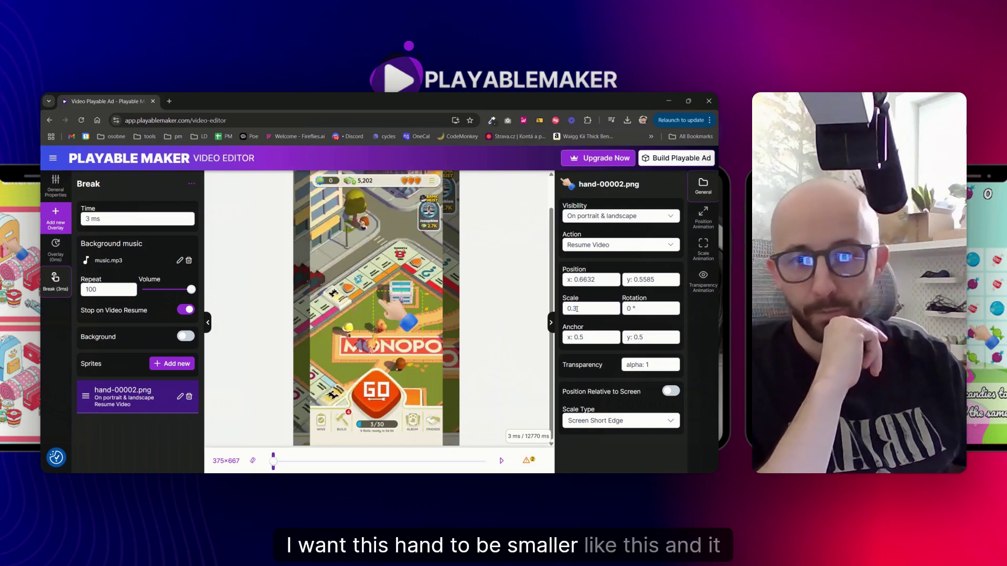
pyautogui.moveTo(401, 313); pyautogui.dragTo(397, 412)
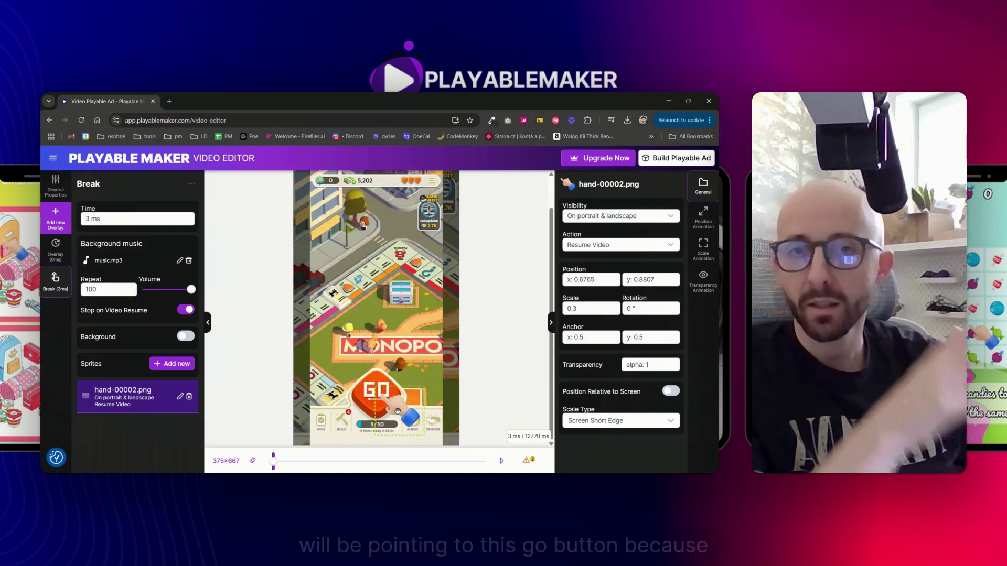
# Give the hand a transparency animation: alpha 0.5, 500 ms, repeat -1, yoyo on
pyautogui.click(703, 217)
pyautogui.click(703, 250)
pyautogui.click(705, 286)
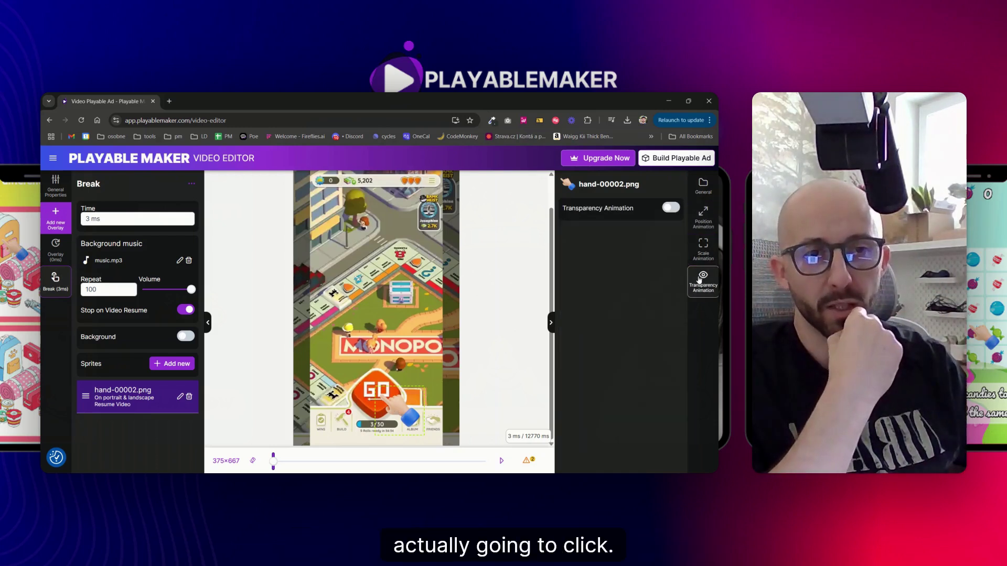
pyautogui.click(670, 208)
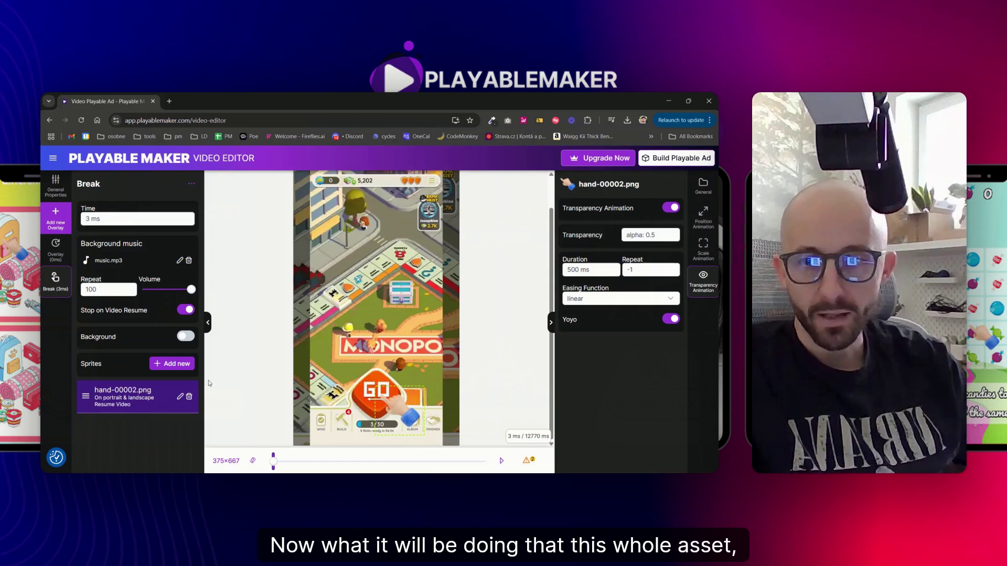
pyautogui.click(703, 186)
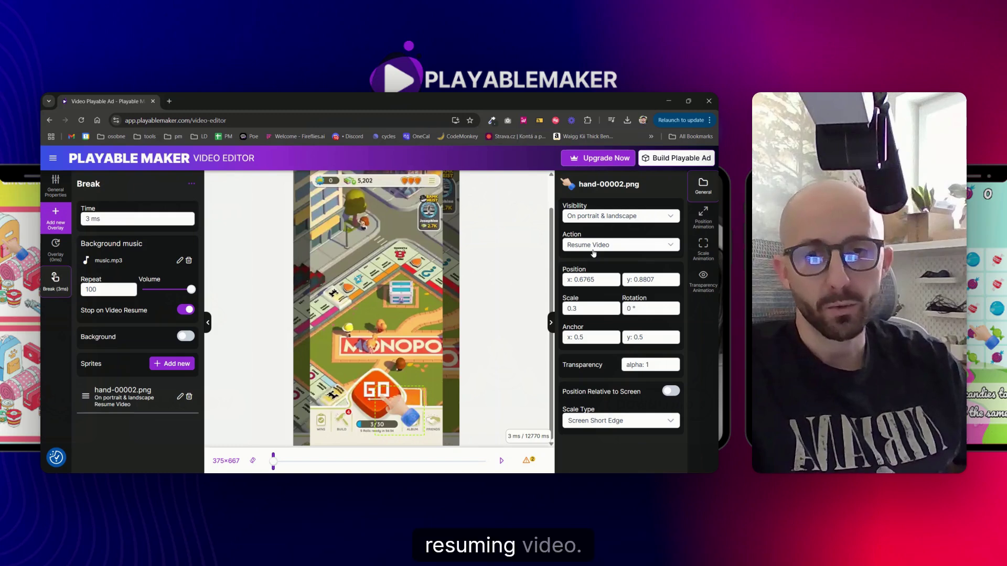
# Add an Empty 1×1.png sprite over the GO button at 0.48, 0.8237, scale 0.5
pyautogui.click(170, 368)
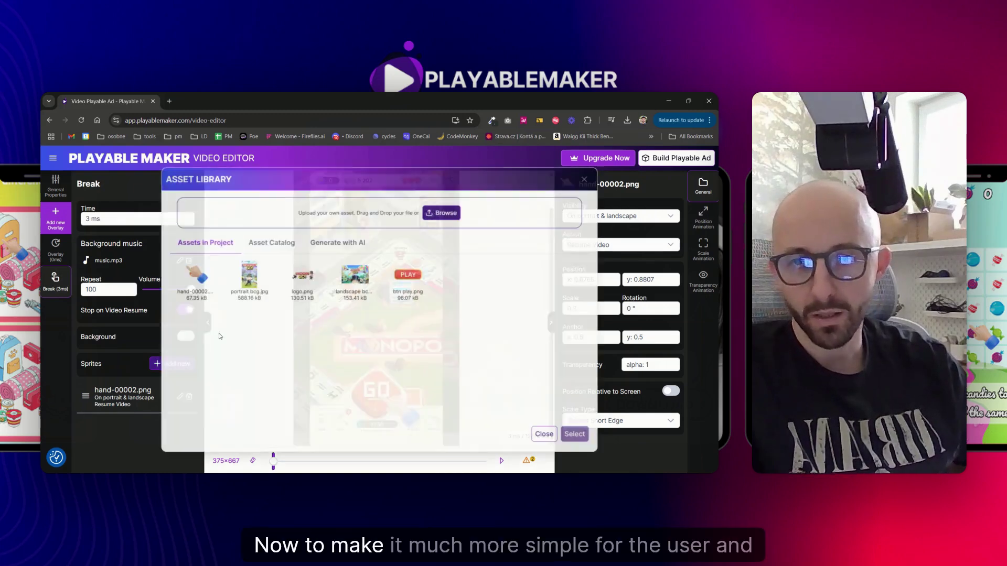
pyautogui.click(262, 240)
pyautogui.click(190, 296)
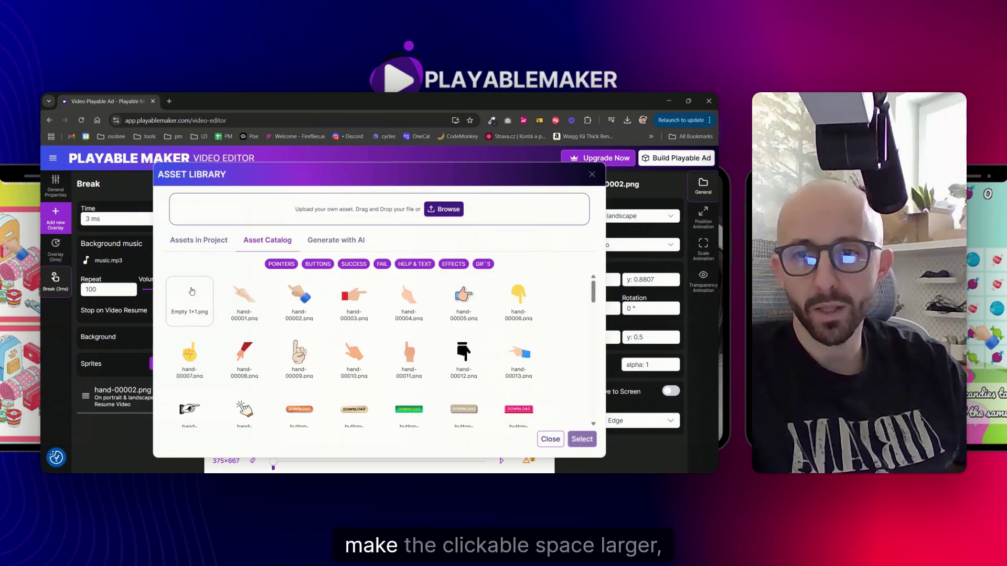
pyautogui.click(582, 439)
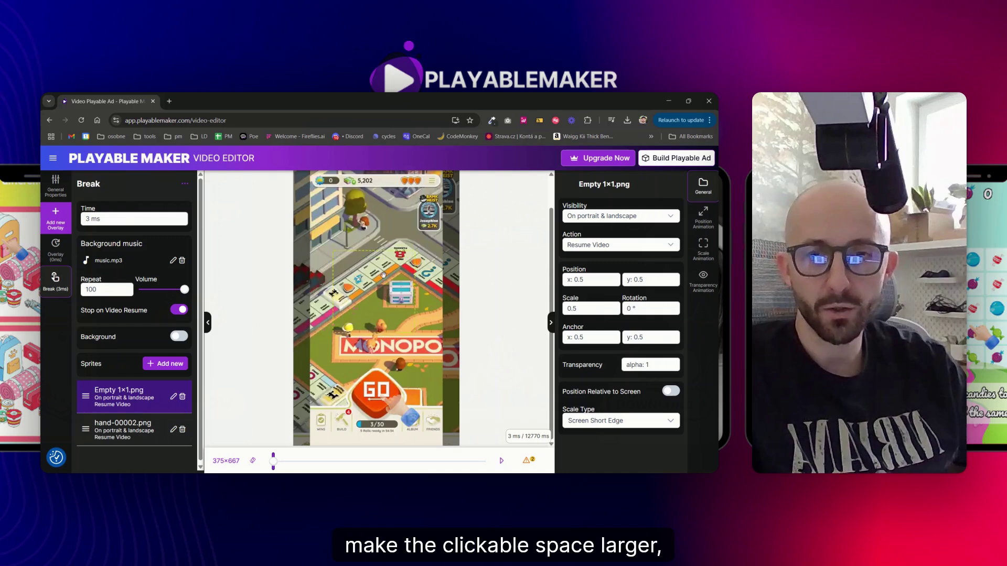
pyautogui.moveTo(389, 308); pyautogui.dragTo(380, 397)
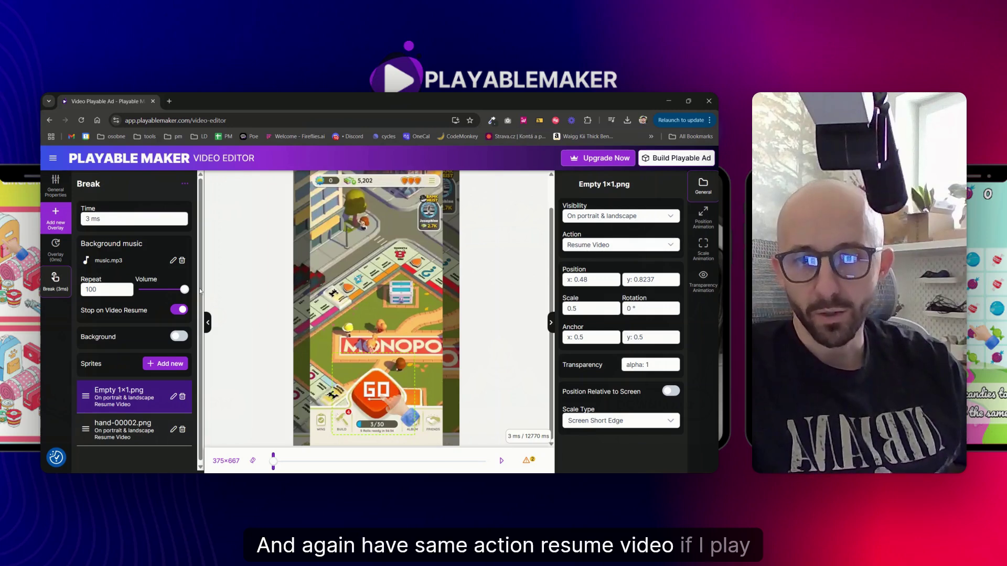
# Preview the ad, tap GO to confirm the video resumes, then scrub the timeline
pyautogui.click(501, 460)
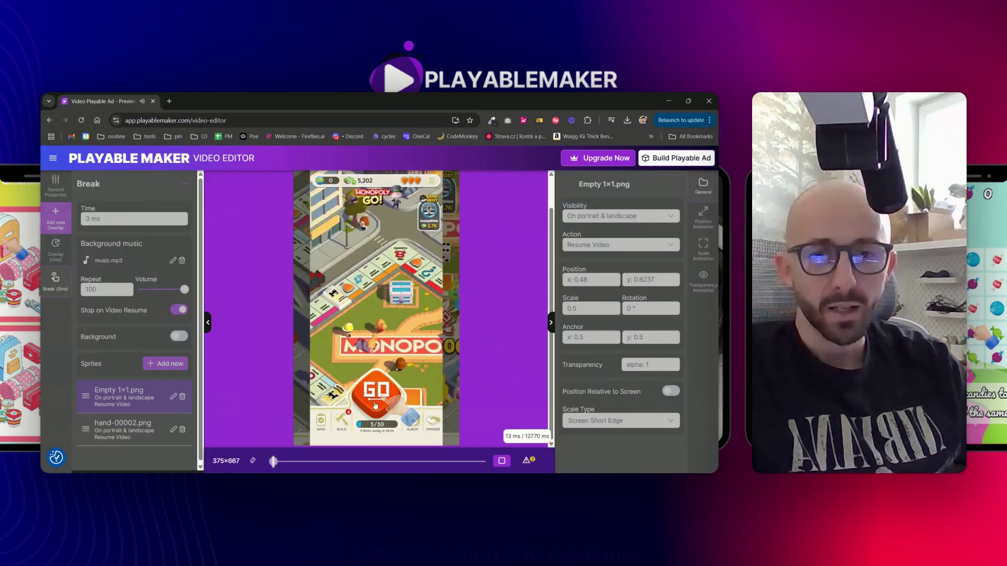
pyautogui.click(369, 391)
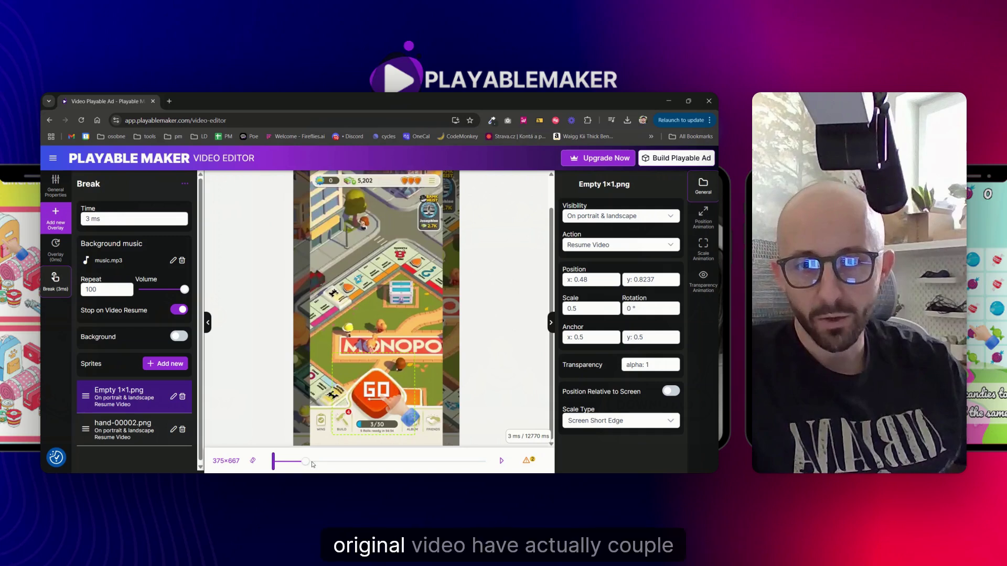
pyautogui.moveTo(279, 462); pyautogui.dragTo(358, 462)
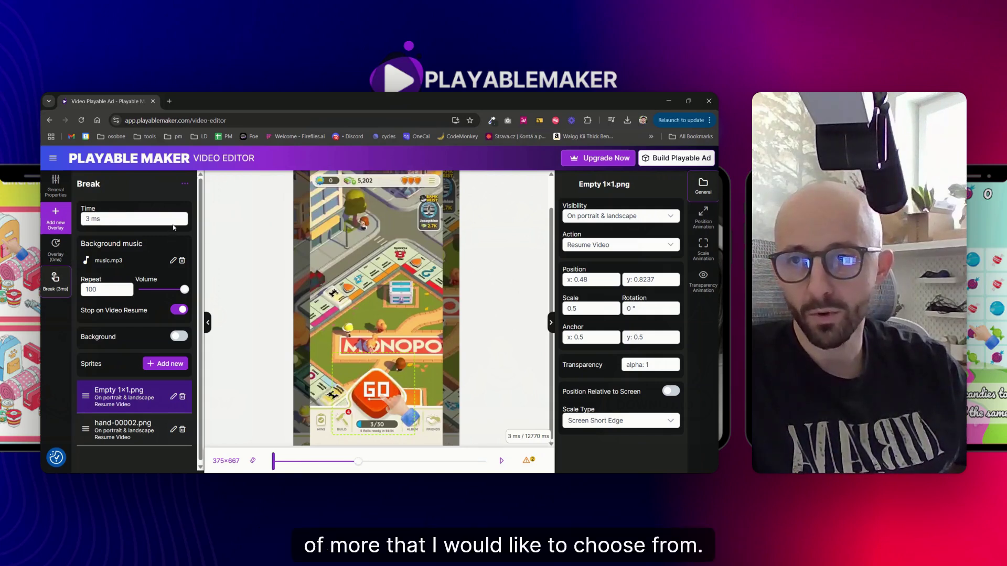
# Duplicate the break at 4320 ms and preview from it, tapping GO to resume
pyautogui.click(184, 185)
pyautogui.click(215, 212)
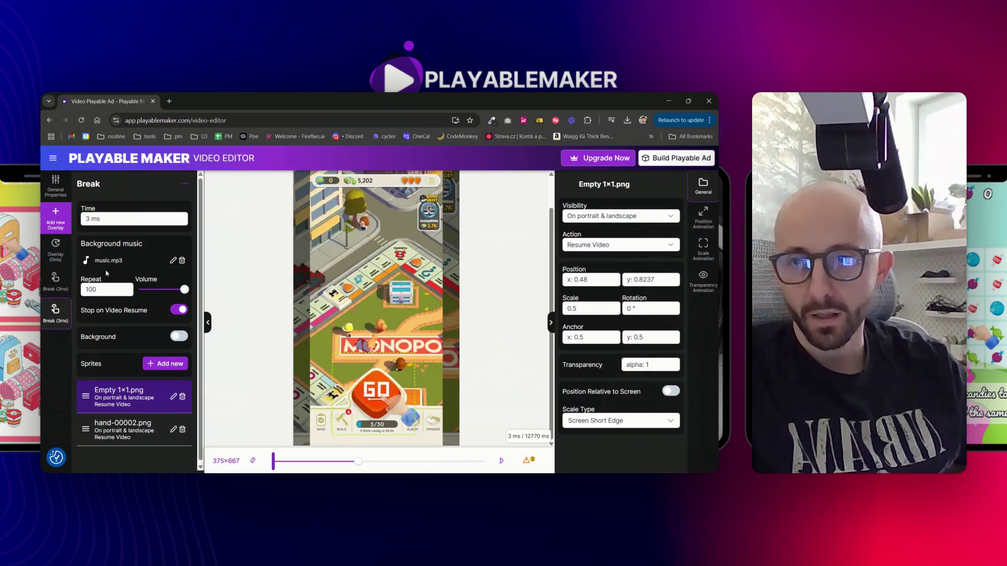
pyautogui.doubleClick(87, 219)
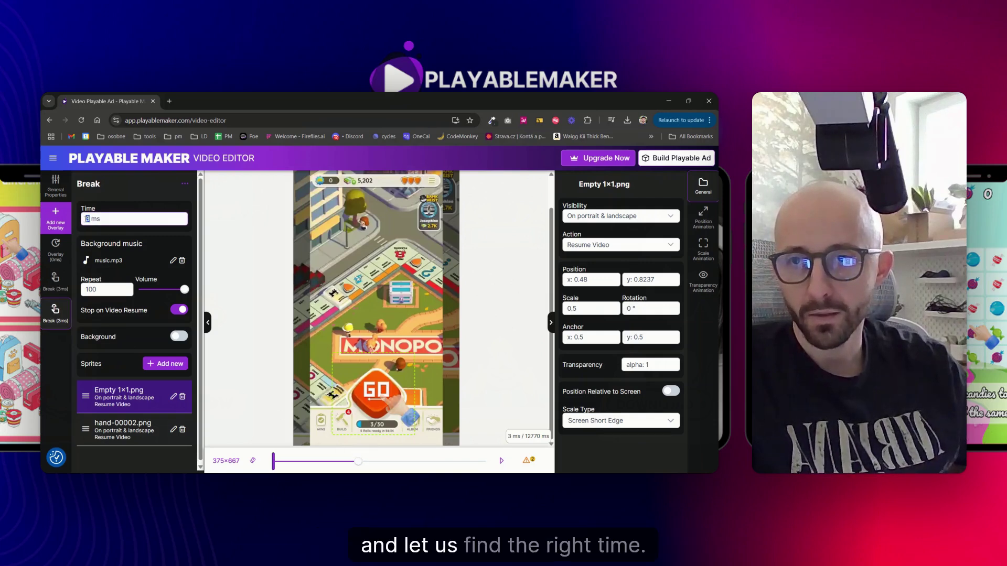
pyautogui.write('4320')
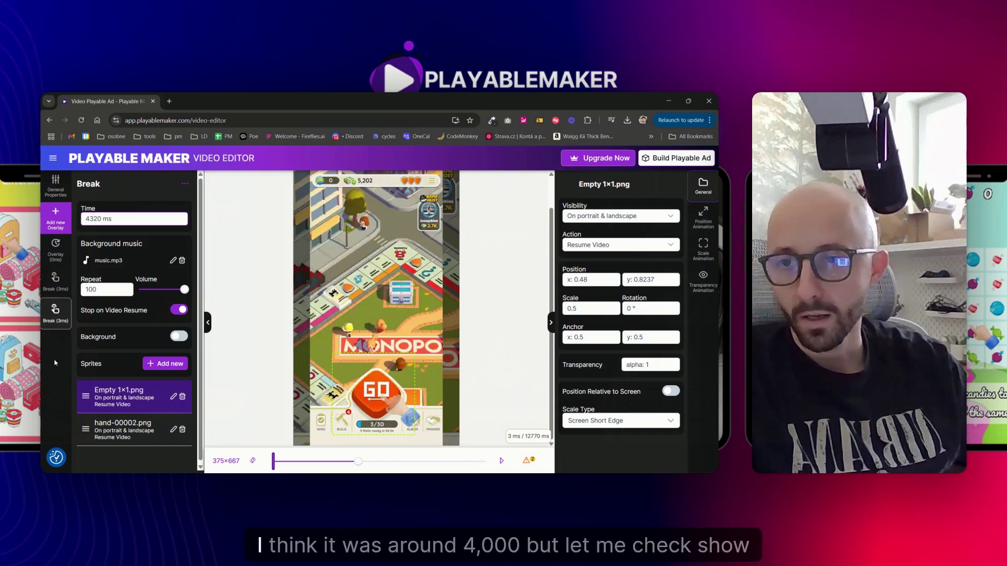
pyautogui.click(184, 184)
pyautogui.click(212, 196)
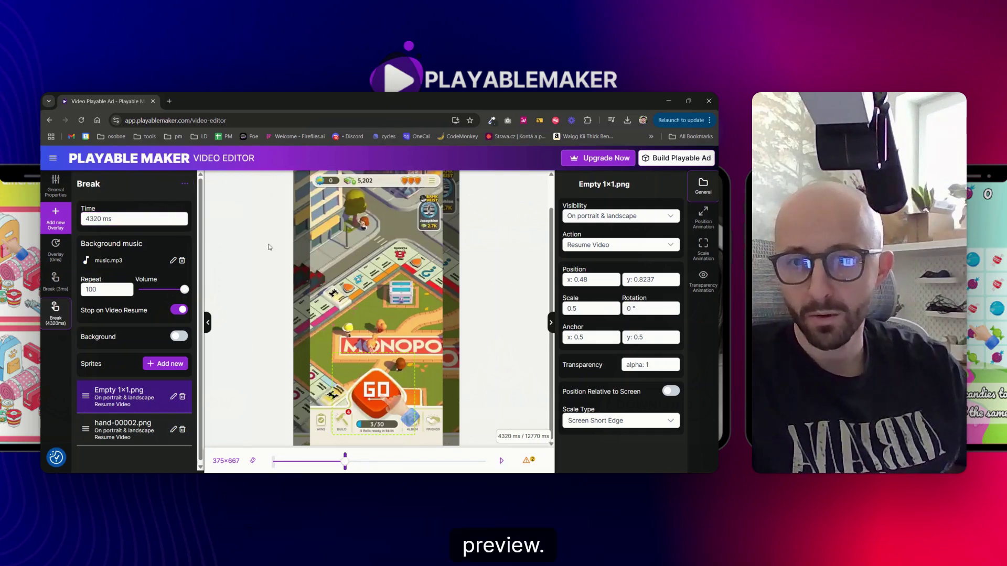
pyautogui.click(387, 391)
# Correct the second break's time to 4831 ms and select that break in the sidebar
pyautogui.click(122, 220)
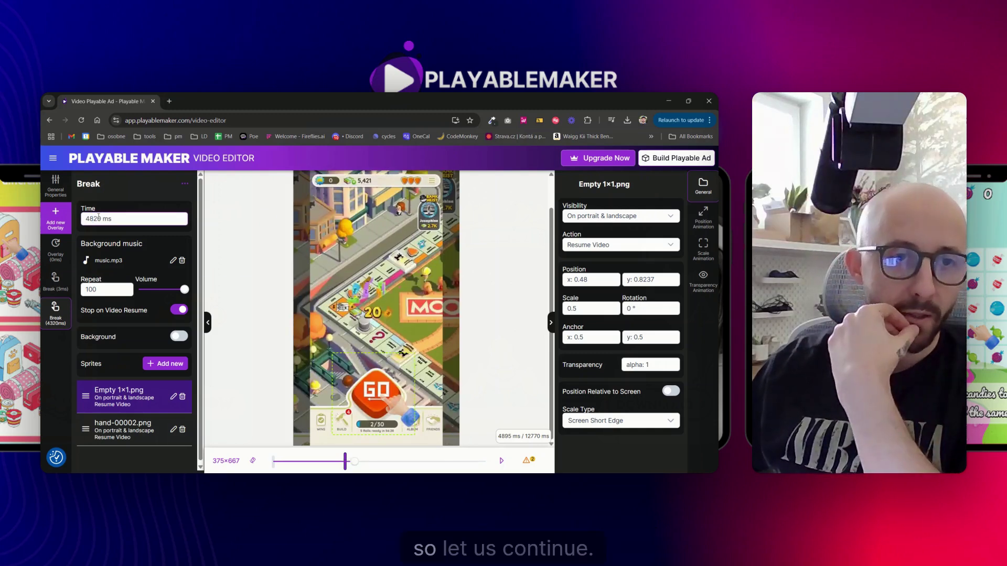
pyautogui.moveTo(94, 218); pyautogui.dragTo(98, 220)
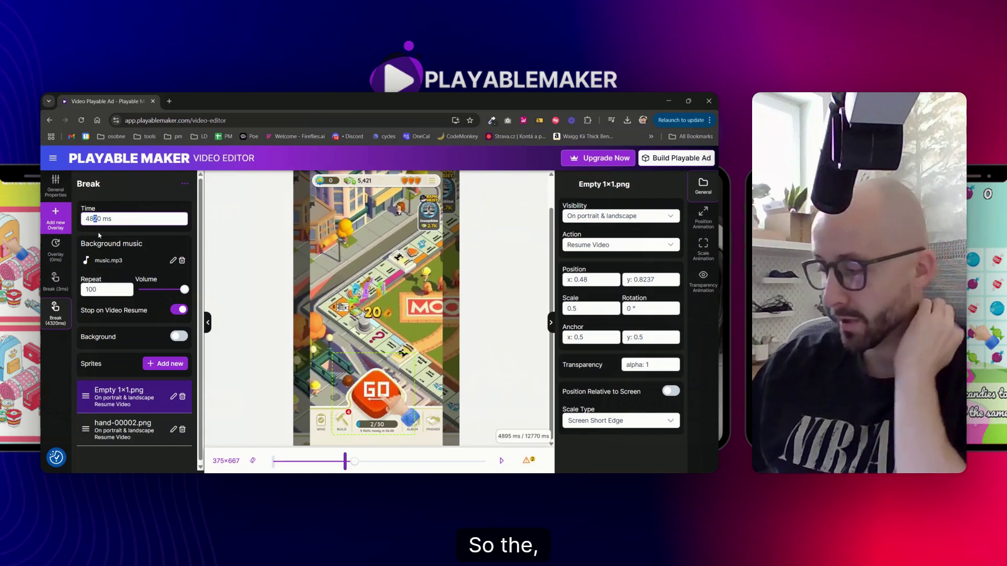
pyautogui.write('3')
pyautogui.press('Delete')
pyautogui.write('1')
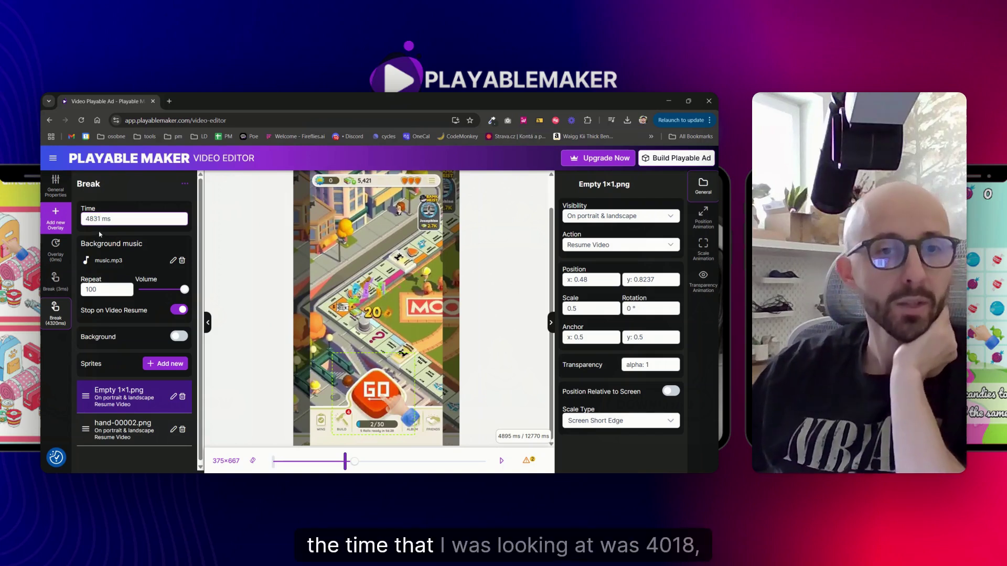
pyautogui.click(117, 262)
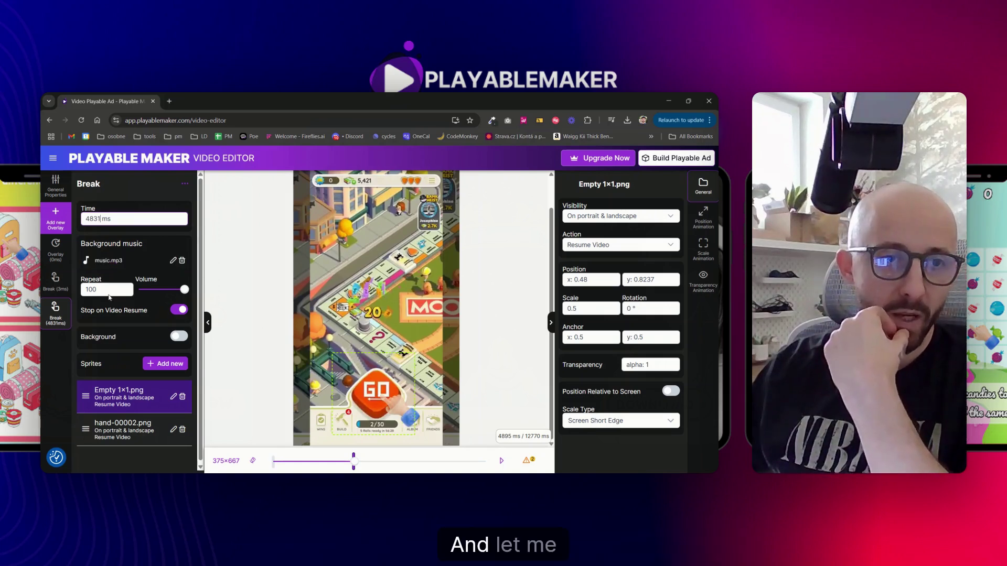
pyautogui.click(54, 315)
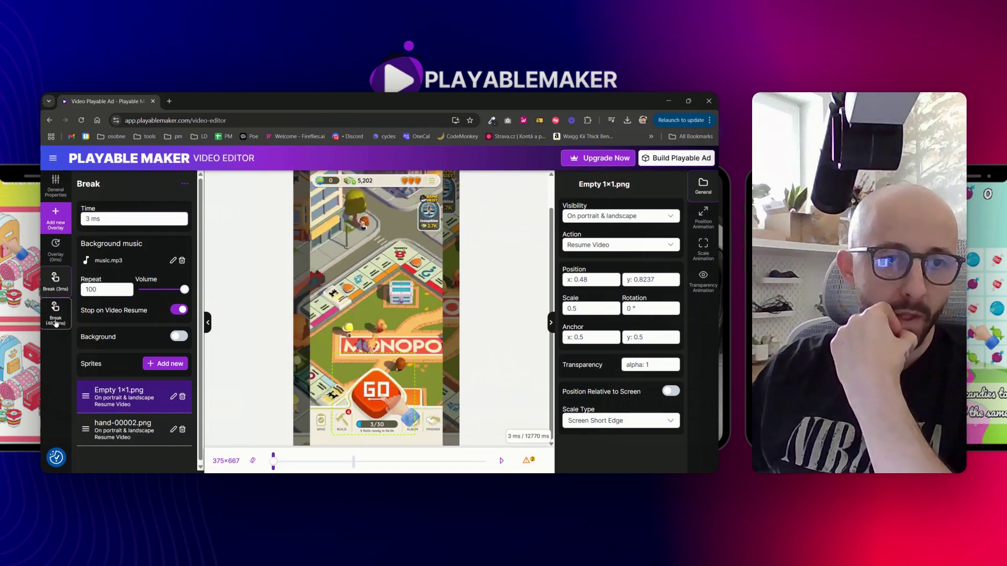
# Duplicate the 4831 ms break, keeping its hand and tap-area sprites, and retime the copy to 8243 ms
pyautogui.click(185, 184)
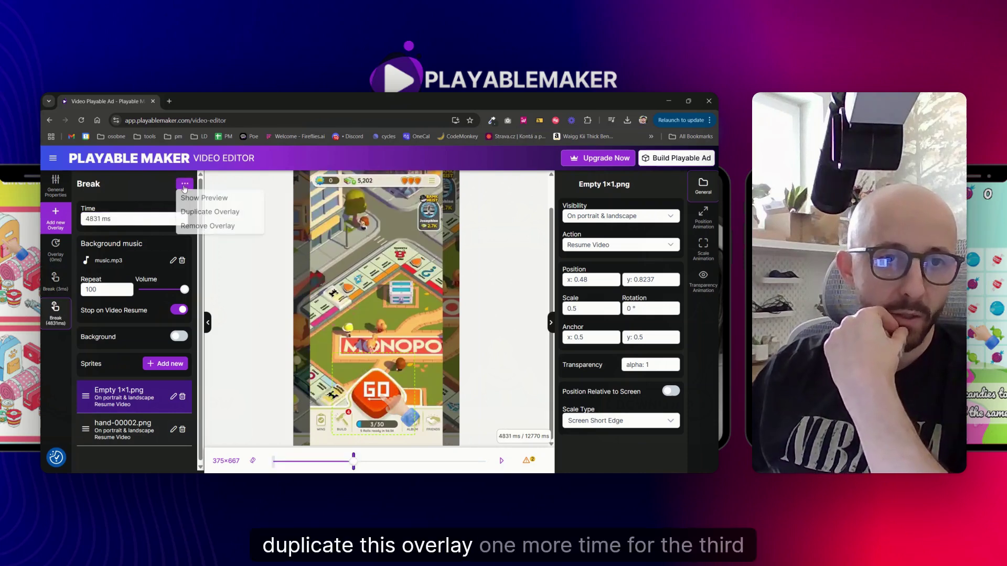
pyautogui.click(206, 212)
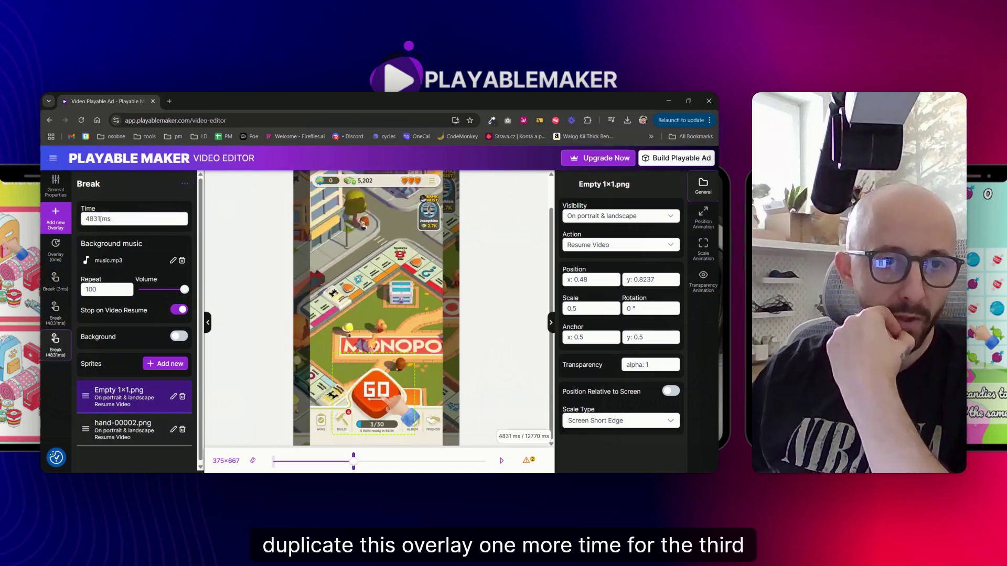
pyautogui.moveTo(94, 218); pyautogui.dragTo(101, 219)
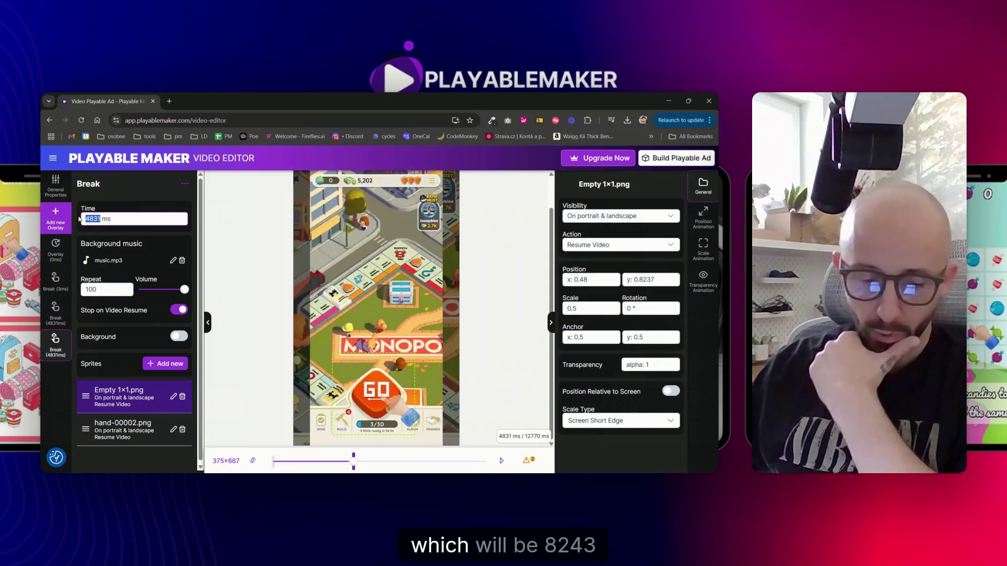
pyautogui.write('82')
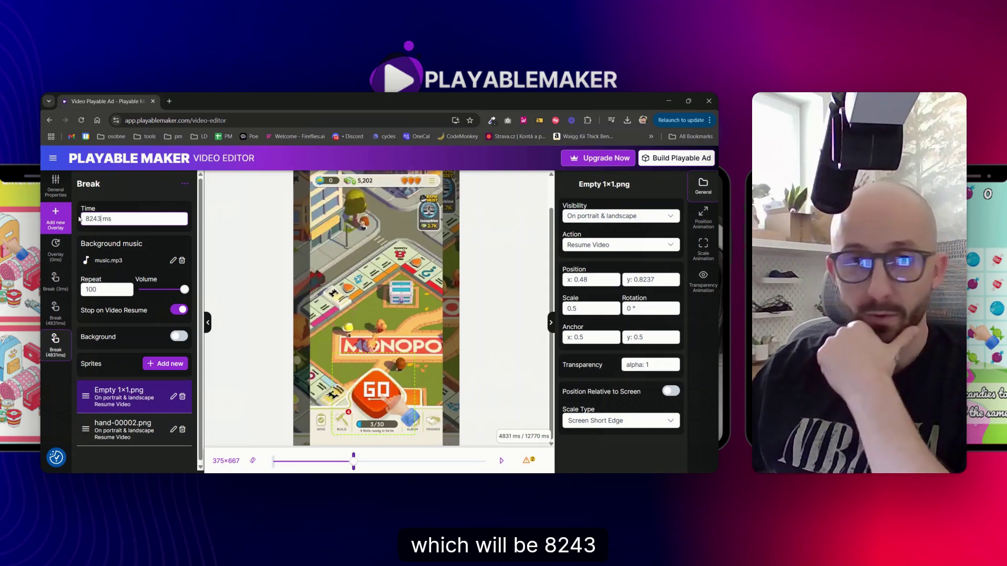
pyautogui.moveTo(94, 316)
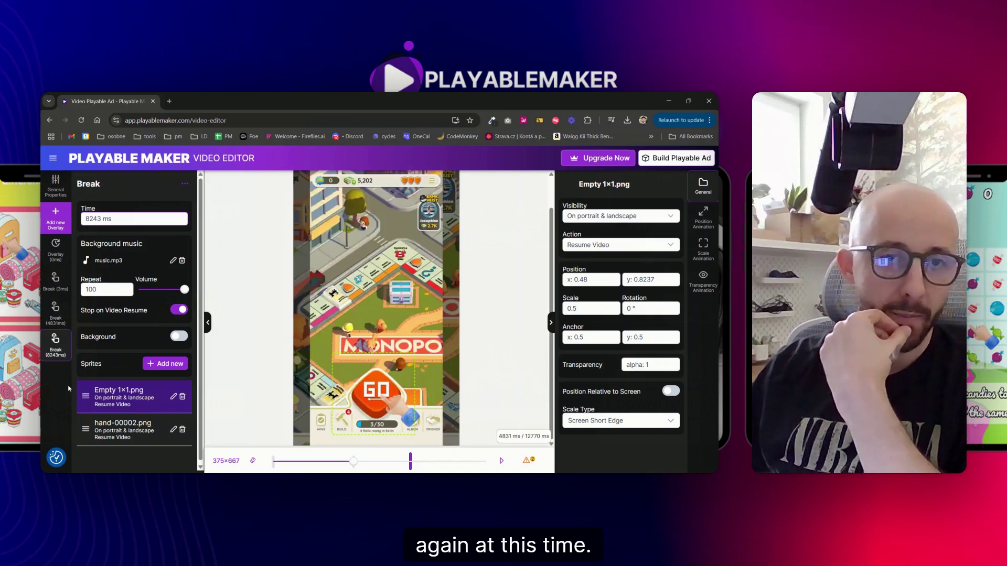
pyautogui.click(96, 402)
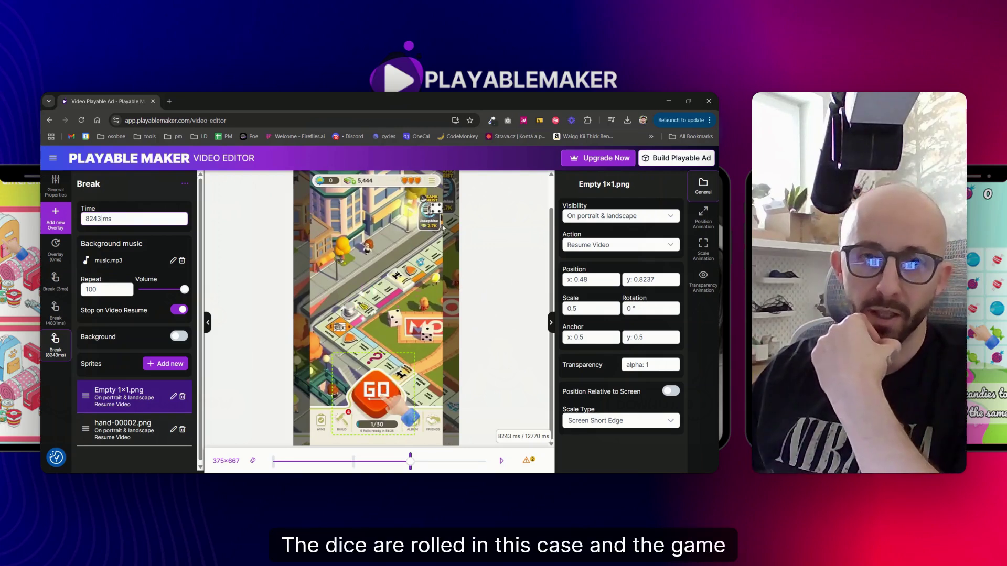
# Create an End Screen overlay starting at 12200 ms and open its settings
pyautogui.click(55, 218)
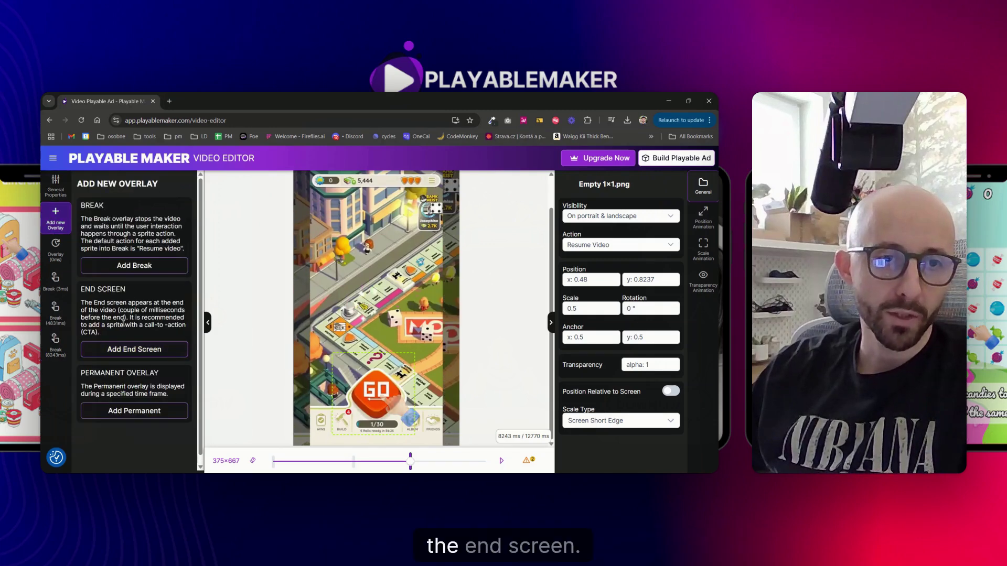
pyautogui.click(134, 350)
pyautogui.click(57, 379)
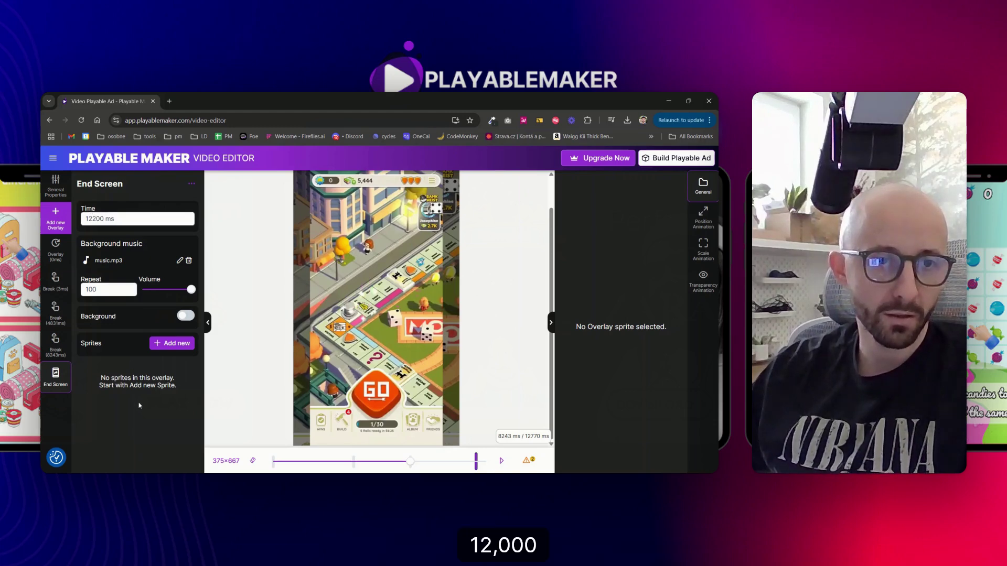
# Add portrait bcg.jpg to the end screen, nudge it into place and set its scale to 0.7
pyautogui.click(171, 343)
pyautogui.click(298, 277)
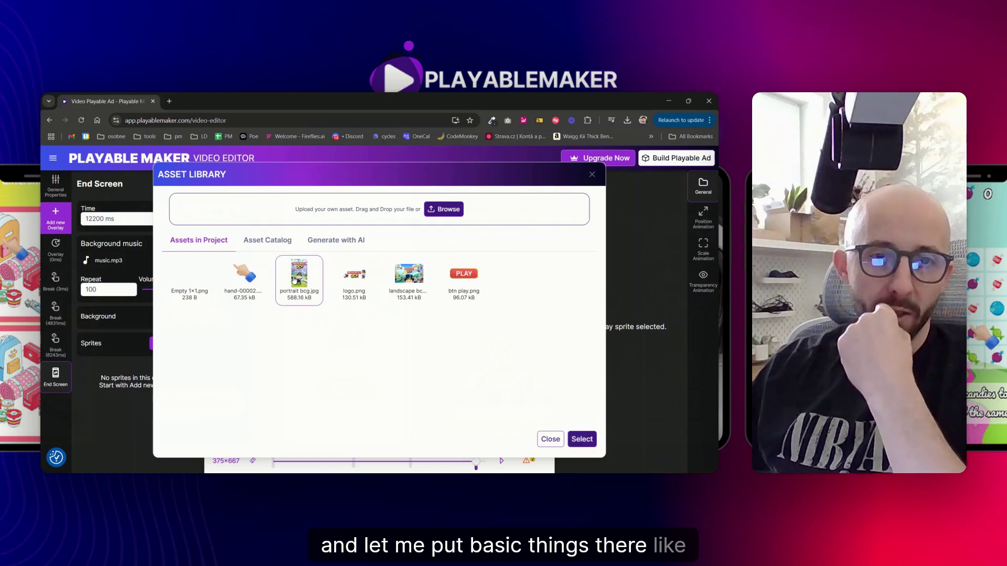
pyautogui.click(581, 438)
pyautogui.moveTo(361, 287); pyautogui.dragTo(350, 266)
pyautogui.click(575, 309)
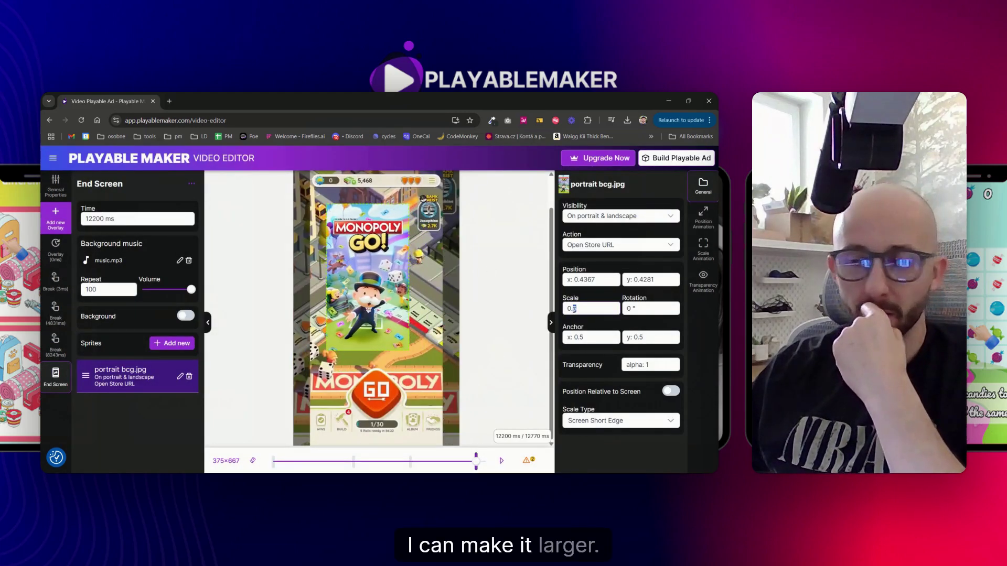
pyautogui.press('BackSpace')
pyautogui.write('7')
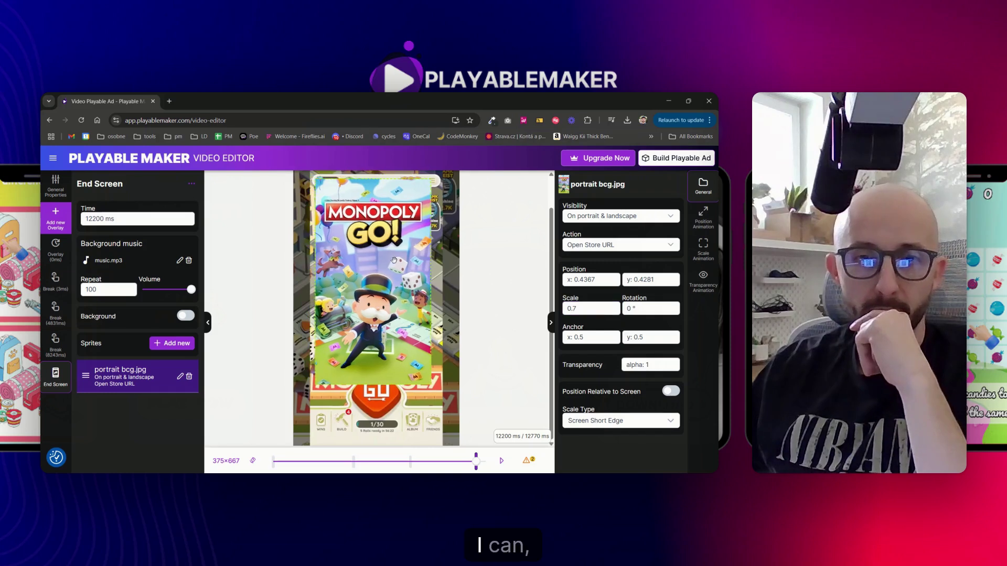
# Turn on the scale animation for the portrait image
pyautogui.click(701, 218)
pyautogui.click(703, 246)
pyautogui.click(670, 207)
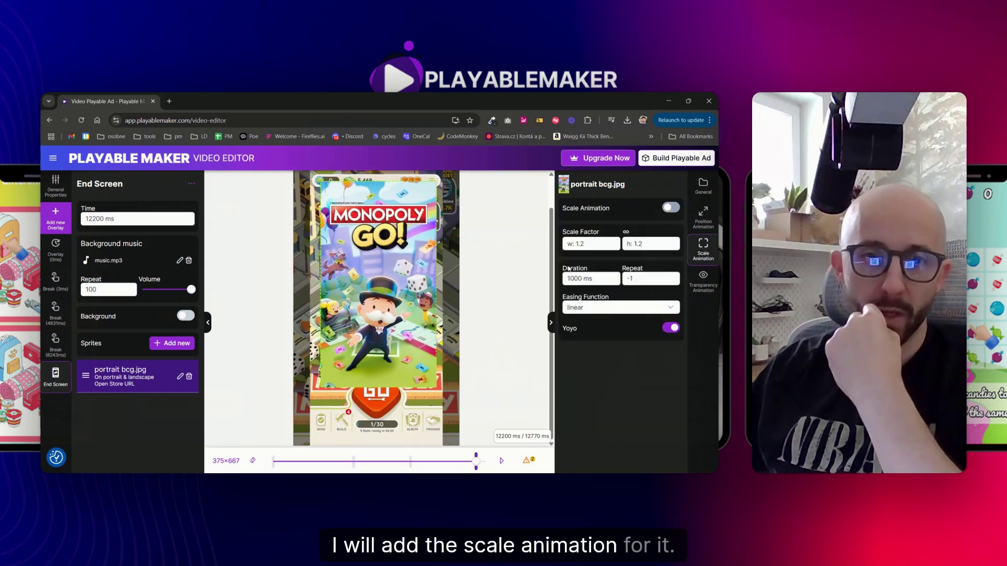
pyautogui.click(703, 186)
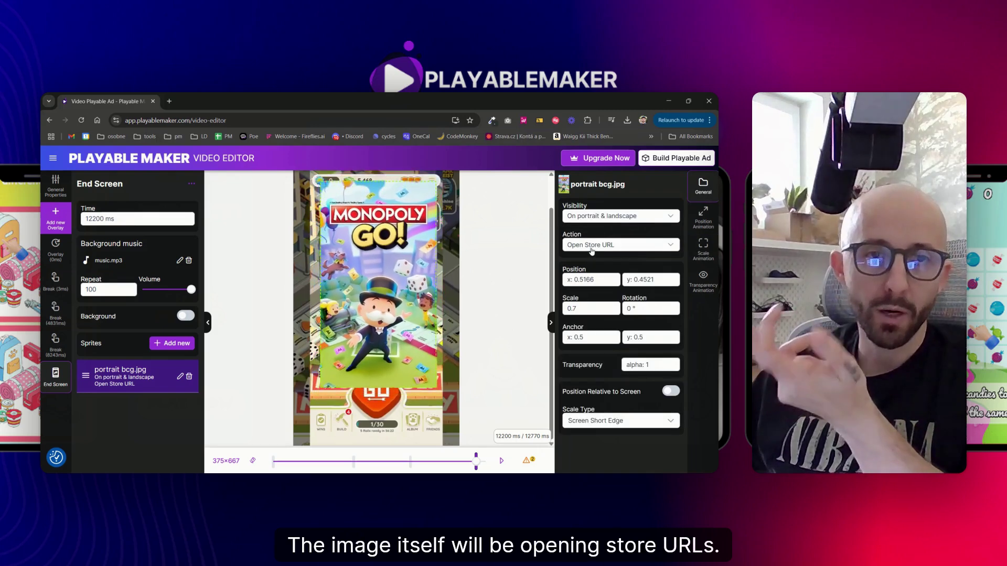
pyautogui.click(172, 343)
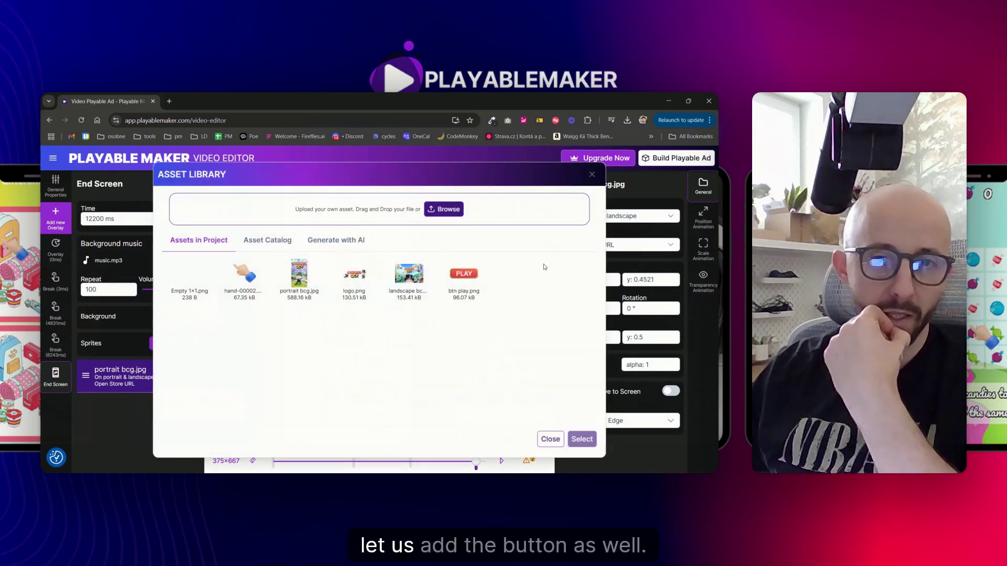
# Add btn play.png at the bottom of the end screen with hand-00002.png pointing at it
pyautogui.doubleClick(463, 271)
pyautogui.moveTo(372, 325); pyautogui.dragTo(371, 413)
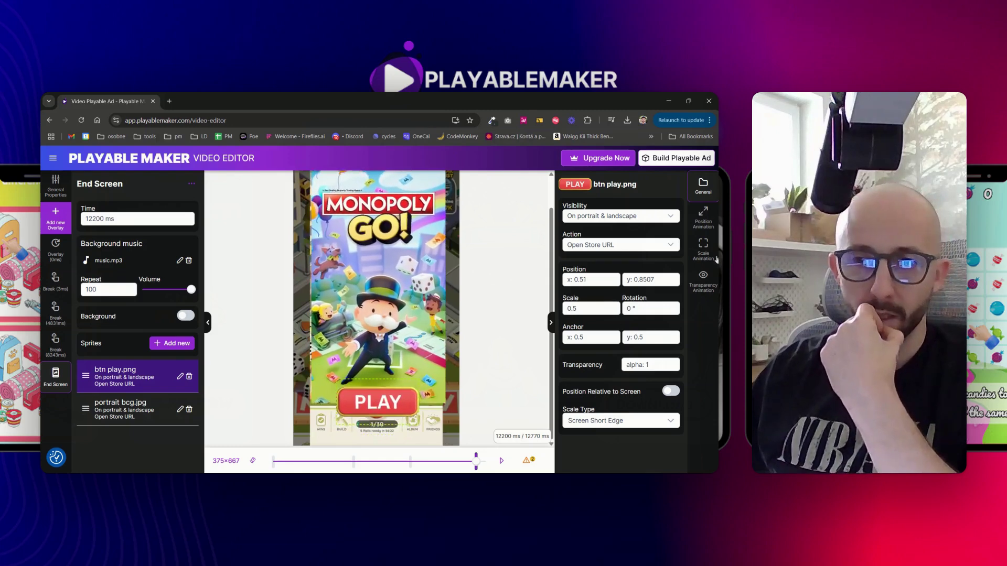
pyautogui.click(172, 343)
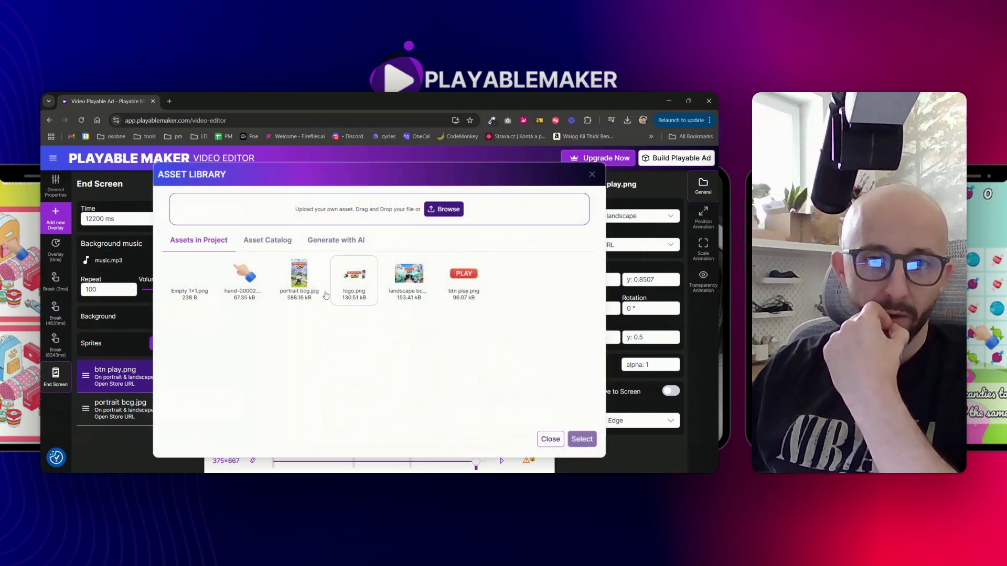
pyautogui.doubleClick(240, 282)
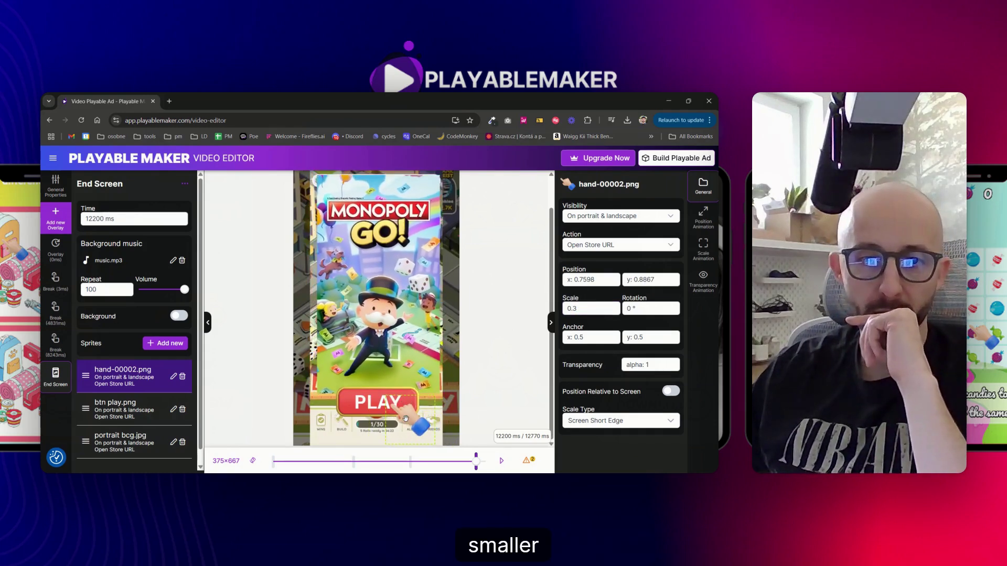
pyautogui.moveTo(405, 418); pyautogui.dragTo(414, 409)
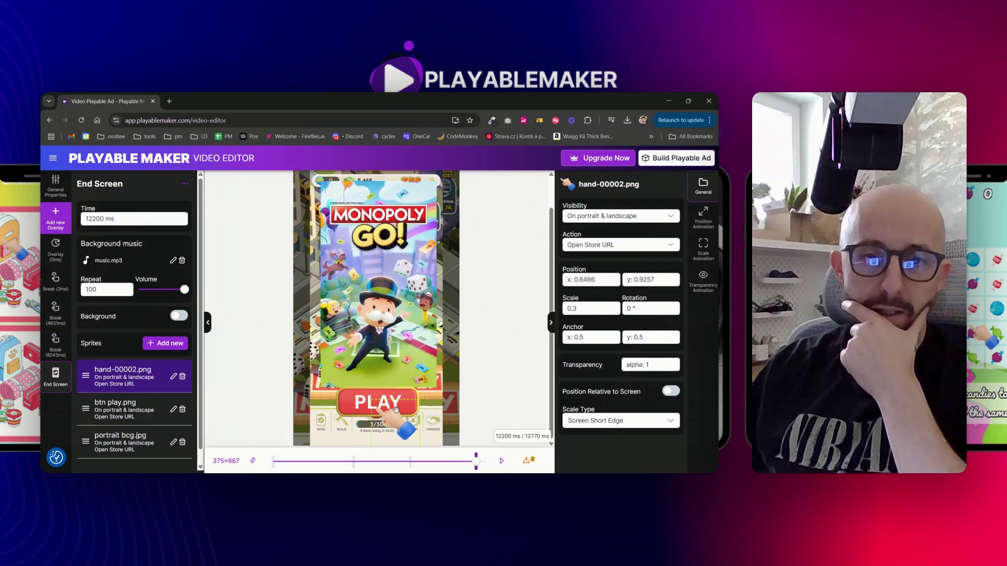
# Give the PLAY button a blinking transparency animation (alpha 0.5, 500 ms, yoyo)
pyautogui.click(128, 412)
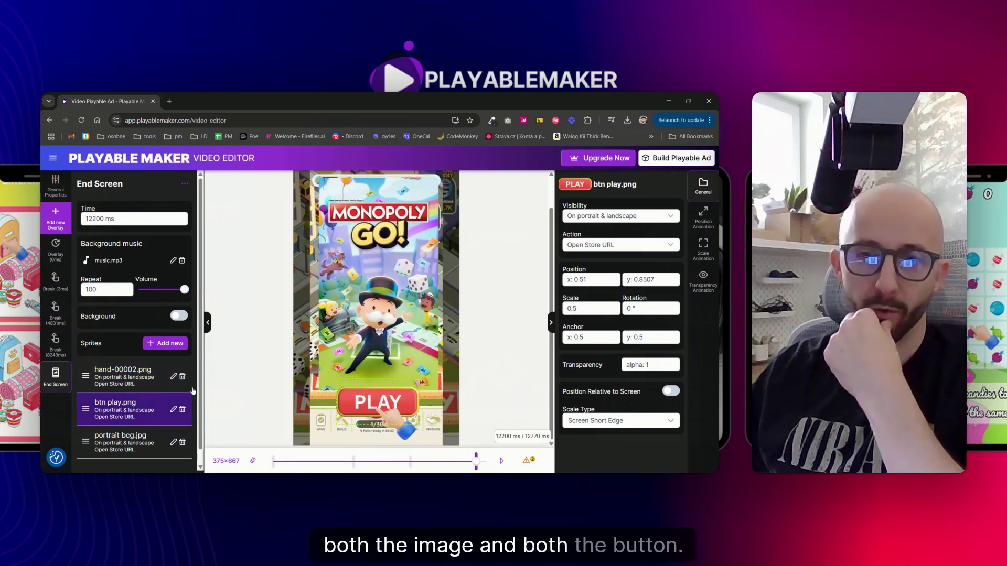
pyautogui.click(157, 443)
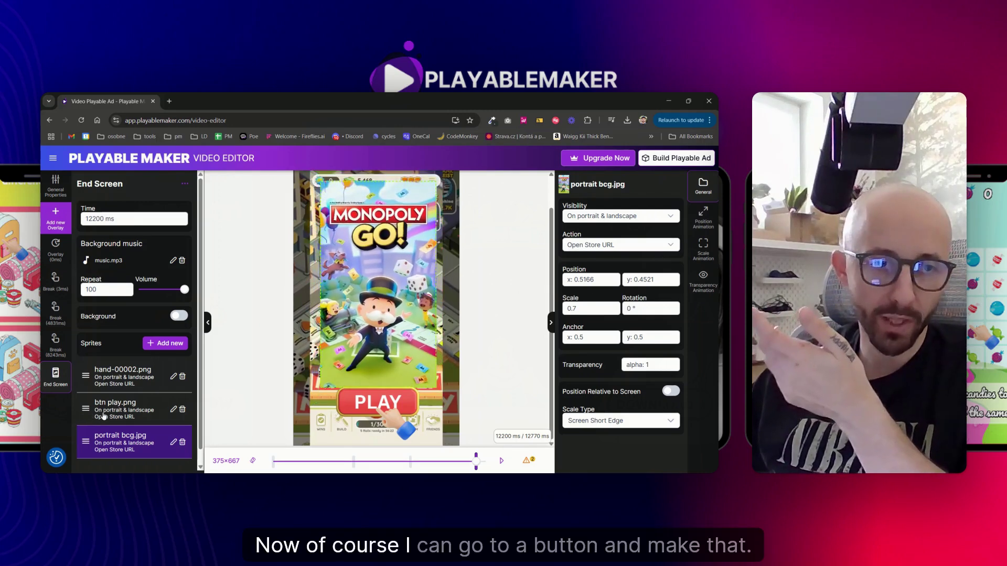
pyautogui.click(124, 404)
pyautogui.click(703, 281)
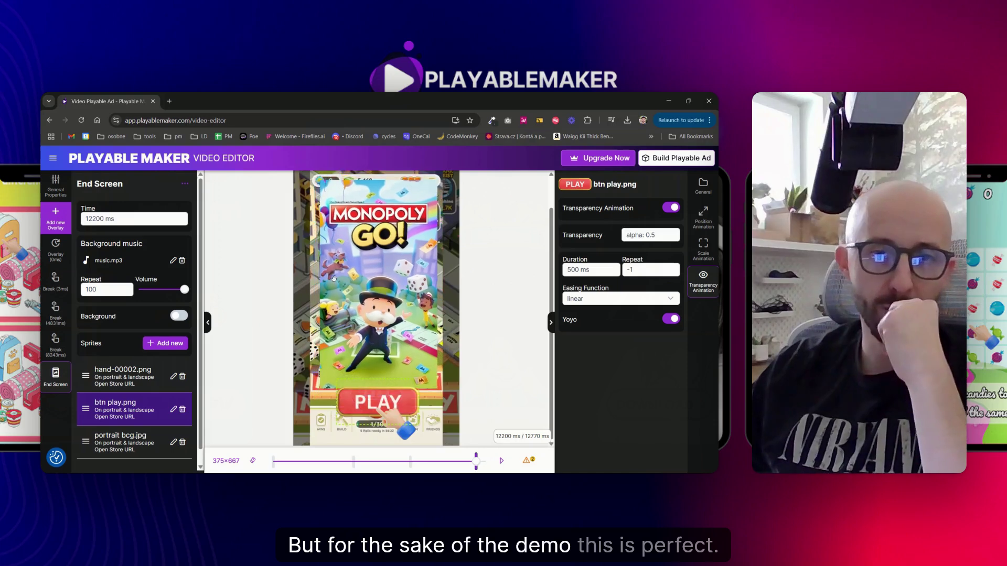
# Enter 'Monopoly Go' as the Playable Ad Name in the general settings
pyautogui.click(55, 184)
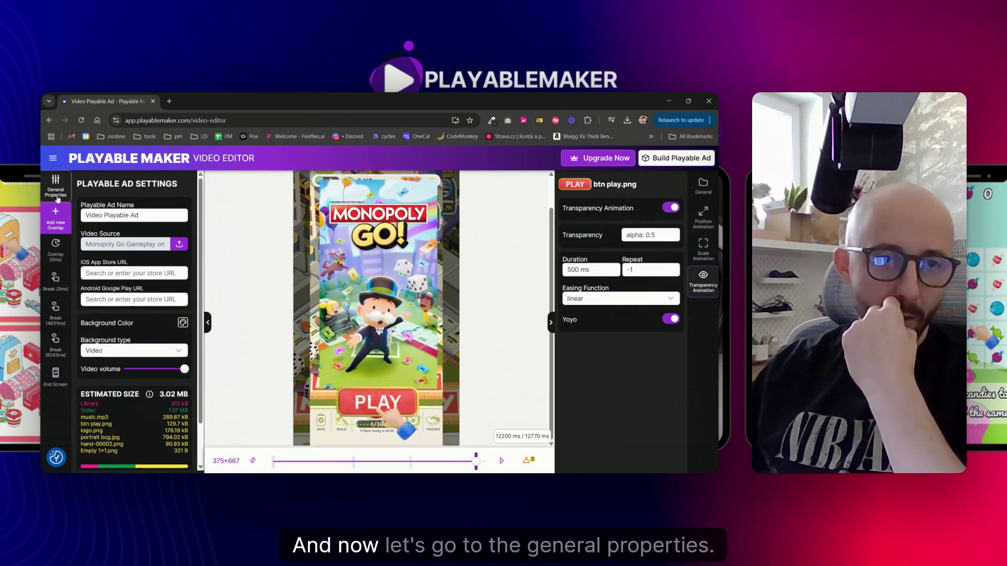
pyautogui.click(134, 212)
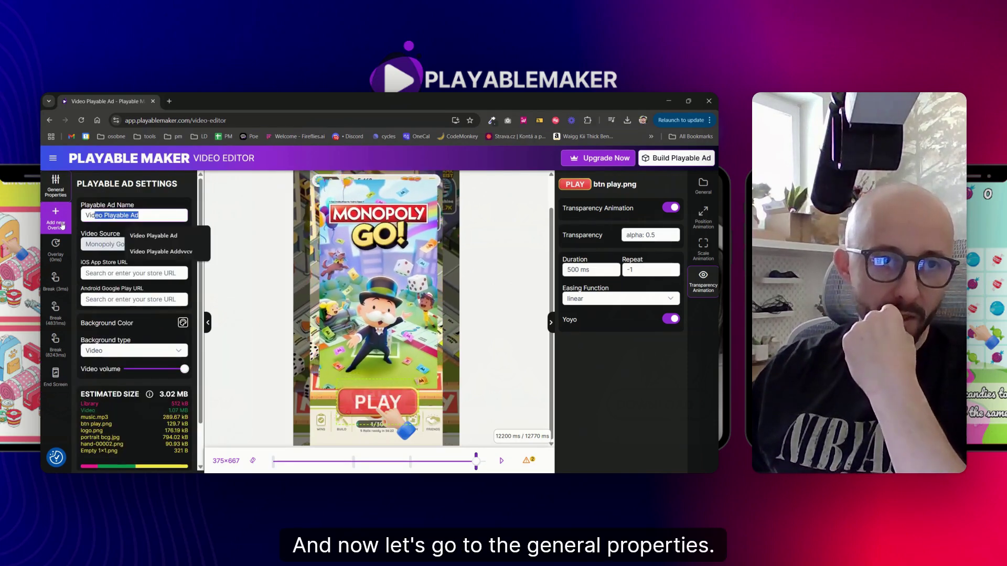
pyautogui.write('M')
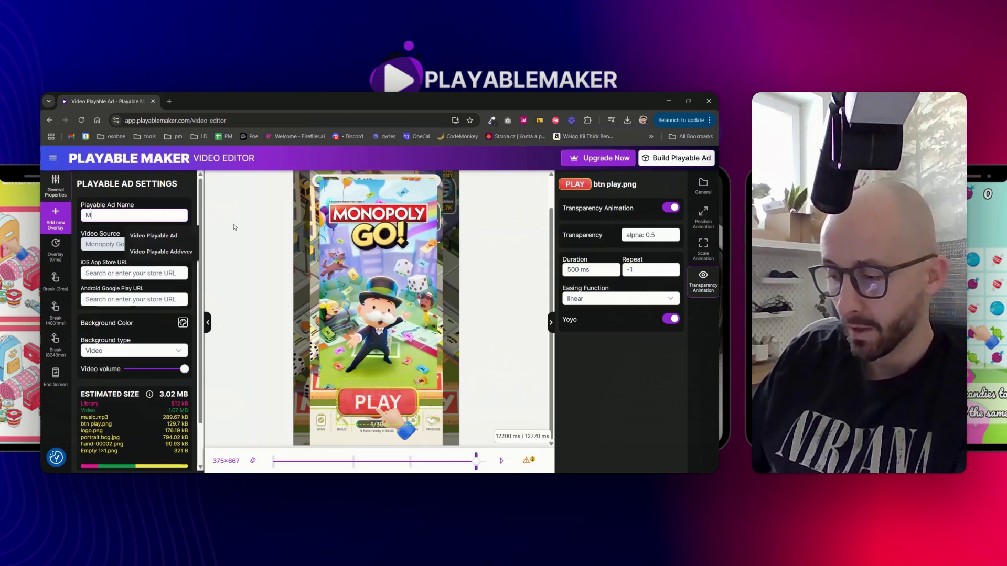
pyautogui.write('onop')
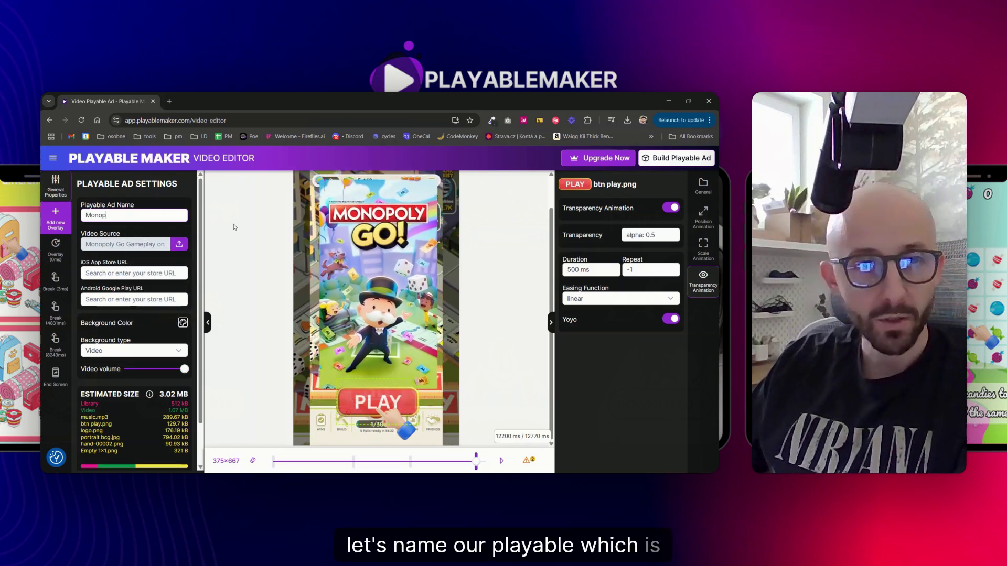
pyautogui.write('oly Go')
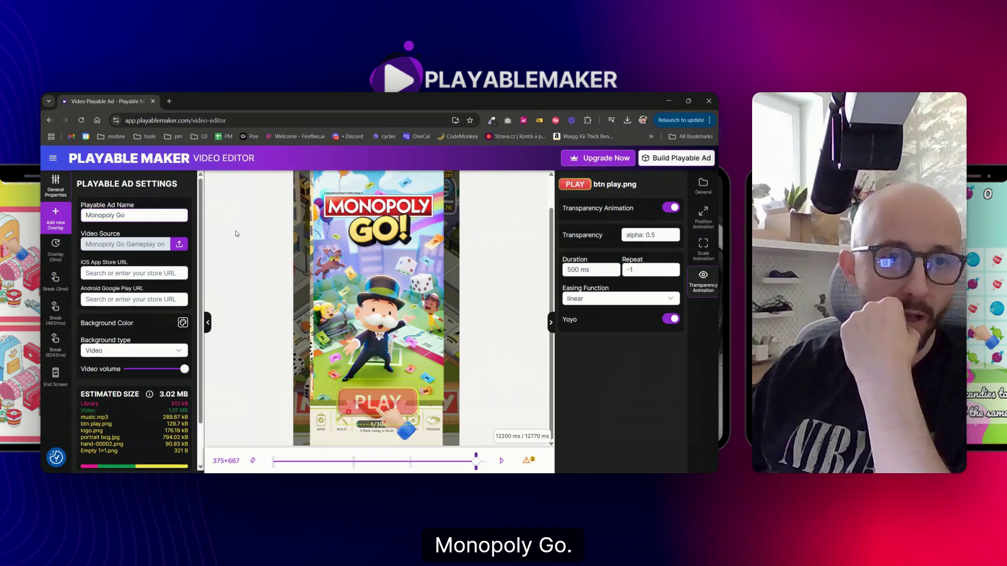
pyautogui.click(236, 234)
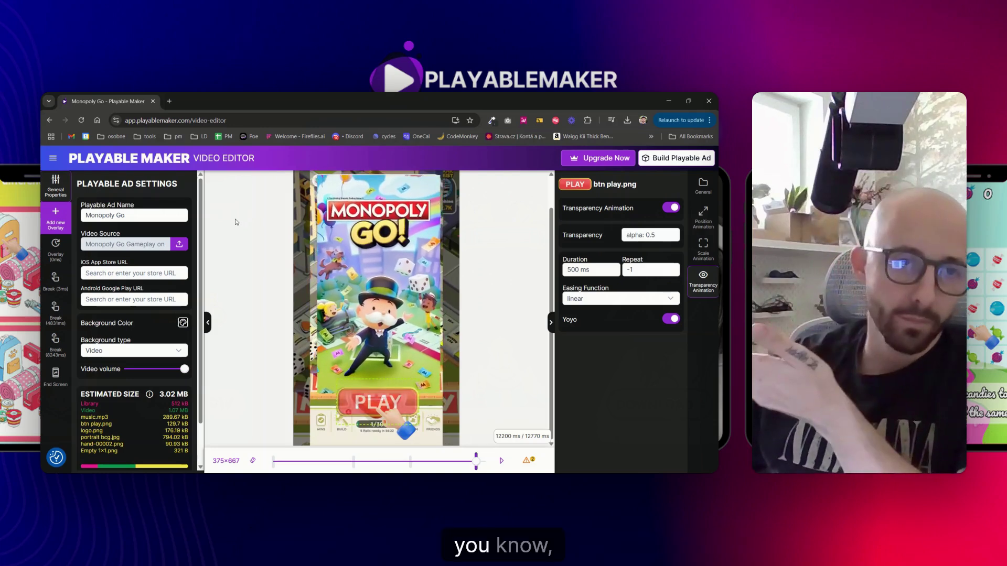
# Search 'monopoly' and pick MONOPOLY GO! for both the iOS App Store and Google Play URLs
pyautogui.click(131, 275)
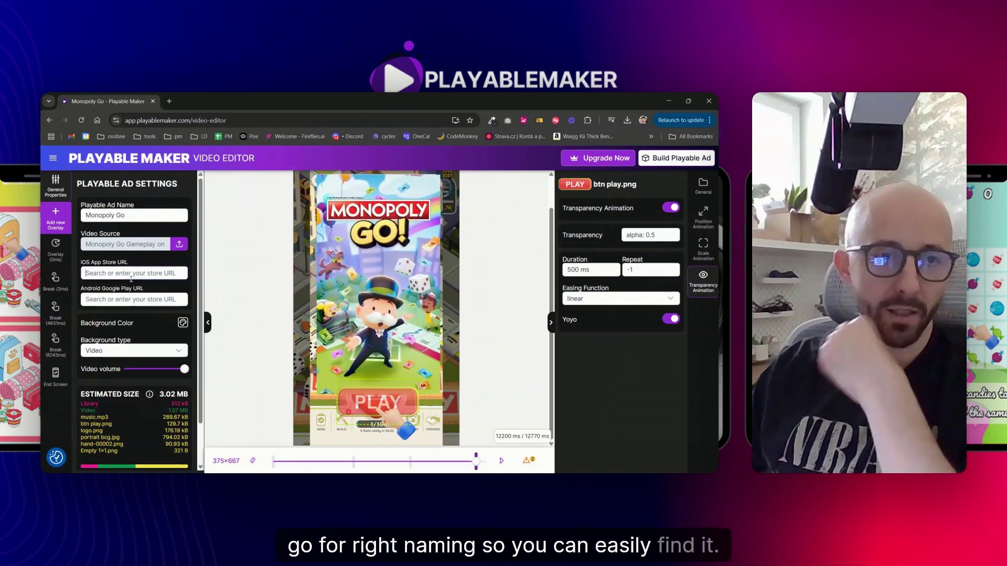
pyautogui.write('monopoy')
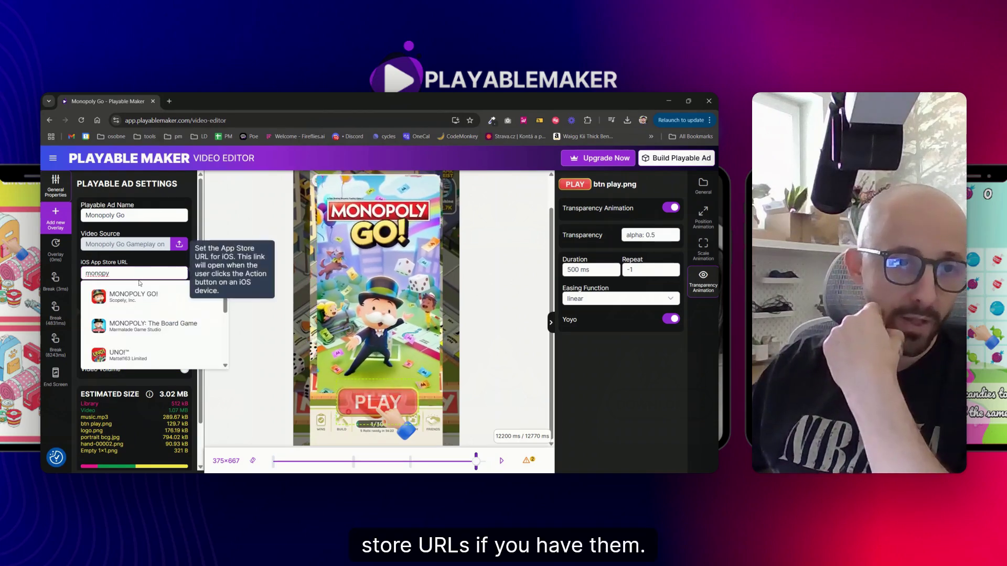
pyautogui.click(135, 303)
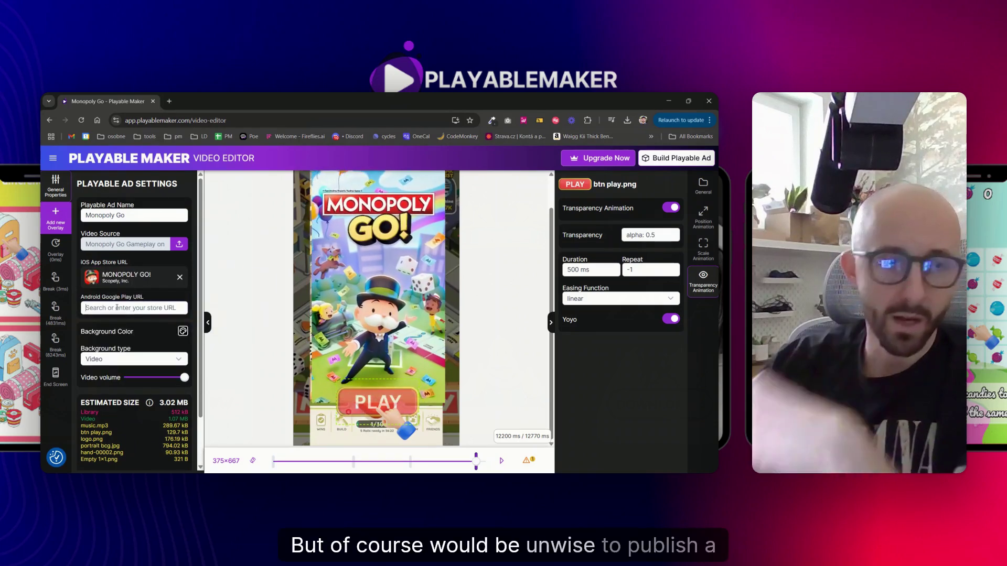
pyautogui.click(117, 307)
pyautogui.write('monopl')
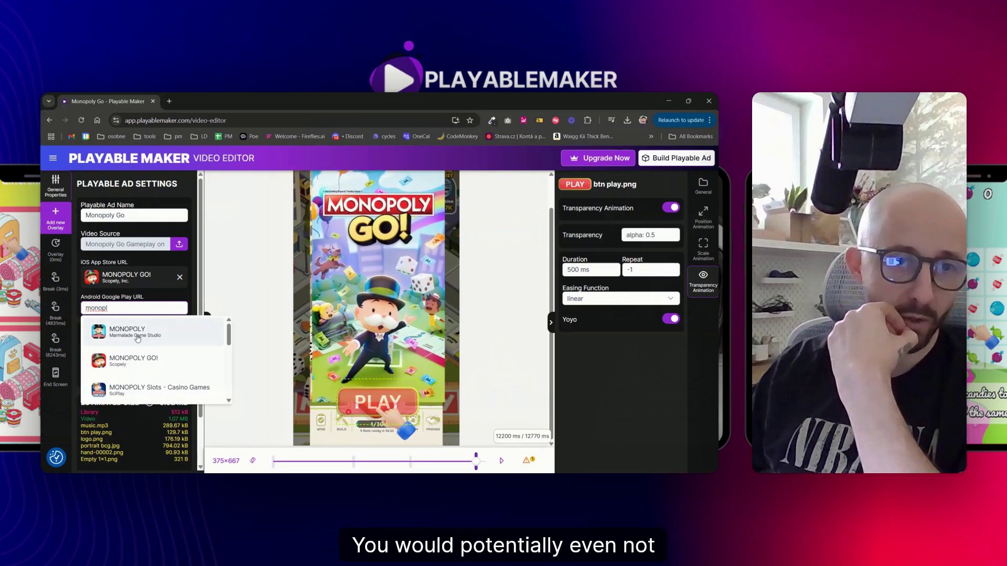
pyautogui.click(137, 361)
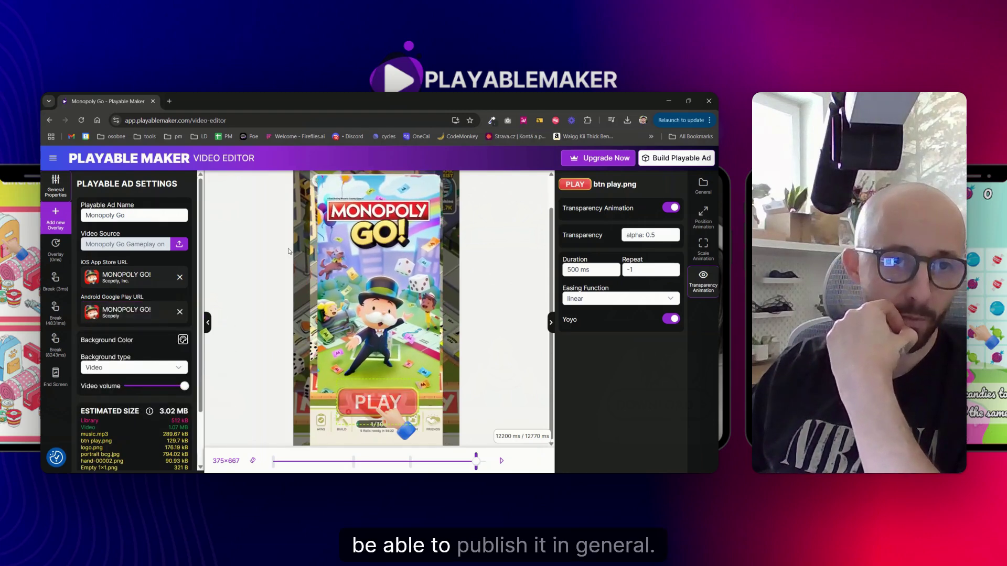
pyautogui.moveTo(103, 279)
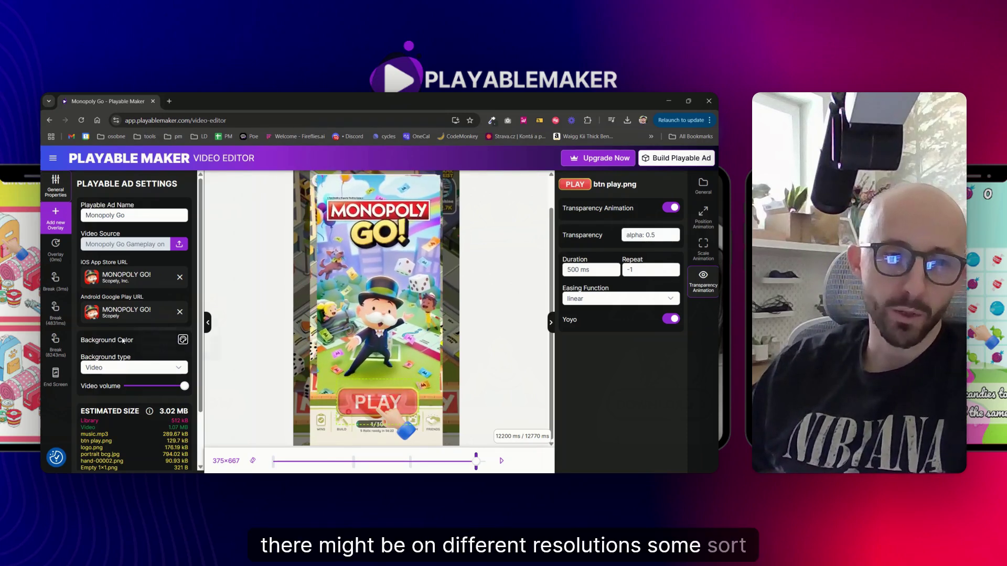
# Try a solid red Color background while previewing in landscape
pyautogui.click(134, 367)
pyautogui.click(97, 385)
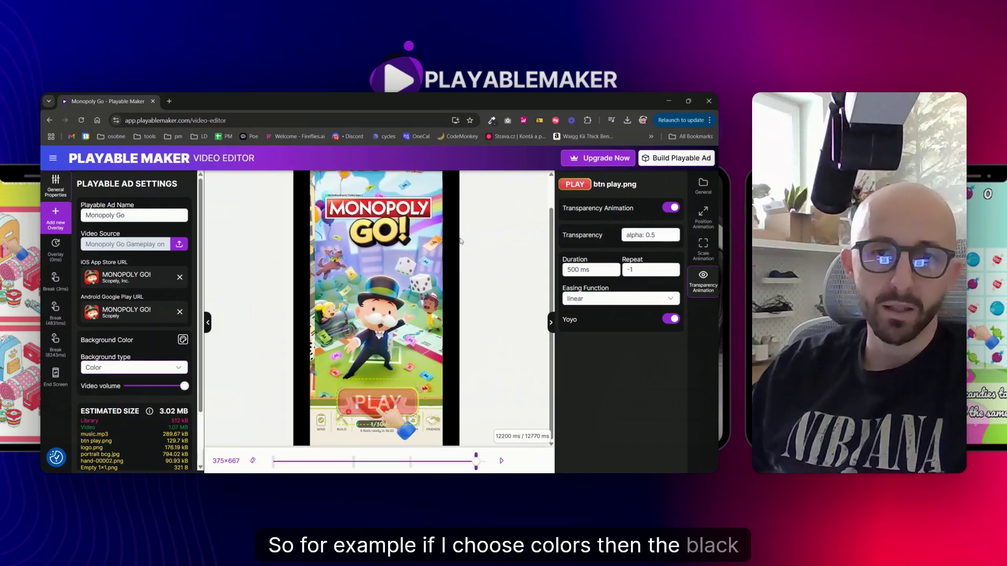
pyautogui.click(253, 461)
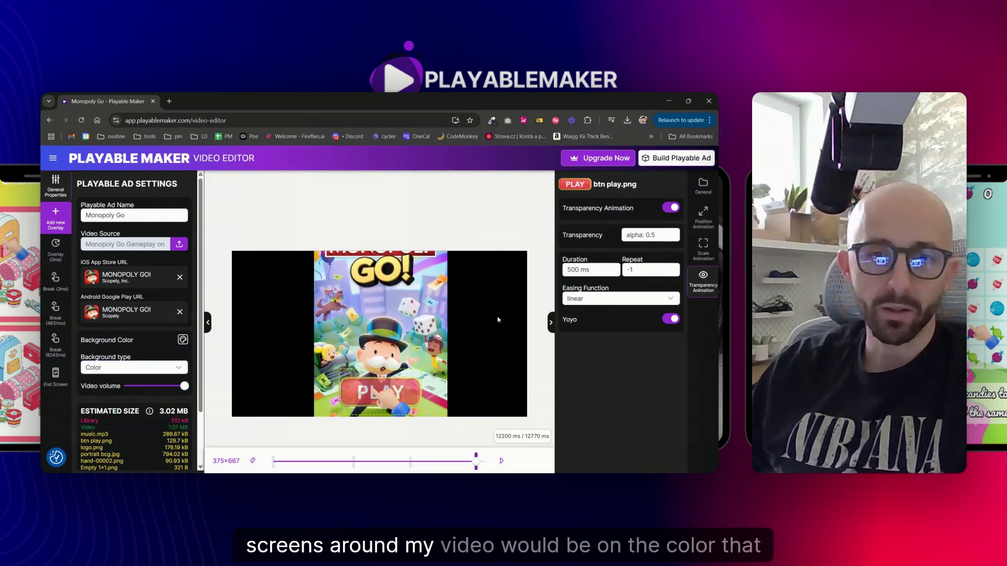
pyautogui.click(182, 340)
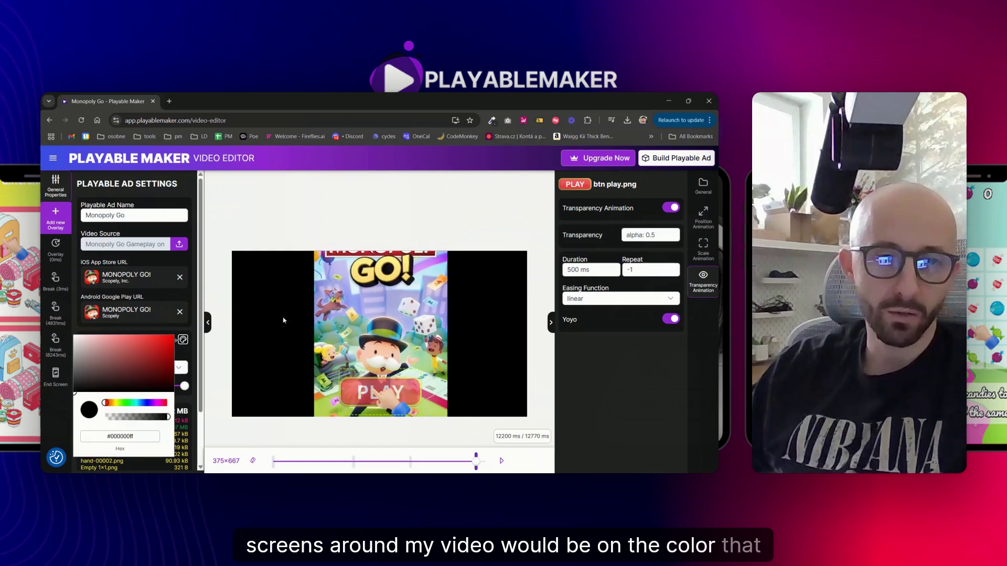
pyautogui.click(120, 359)
pyautogui.click(292, 213)
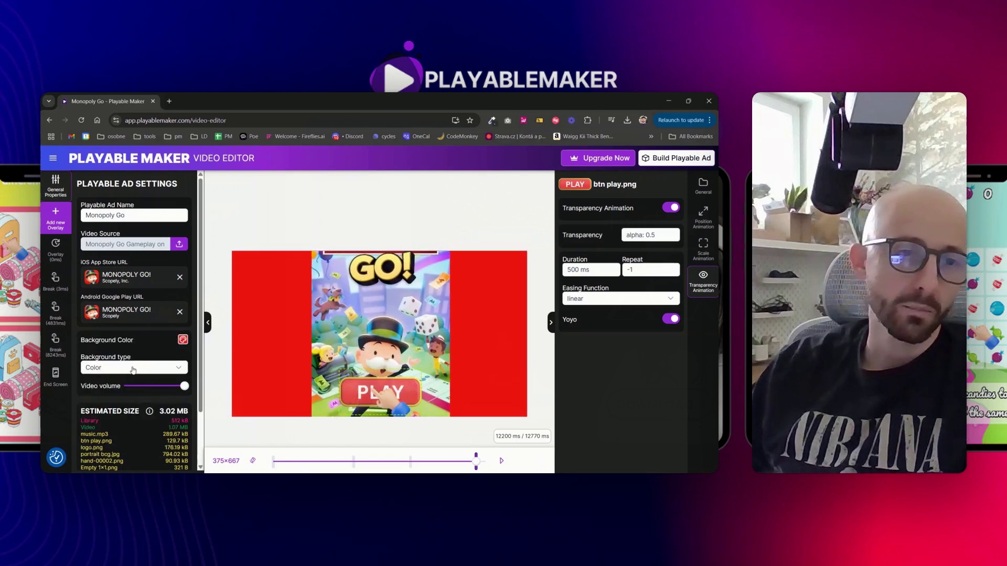
# Set the background colour to white (#ffffff) and the background type to Image
pyautogui.click(133, 369)
pyautogui.click(97, 399)
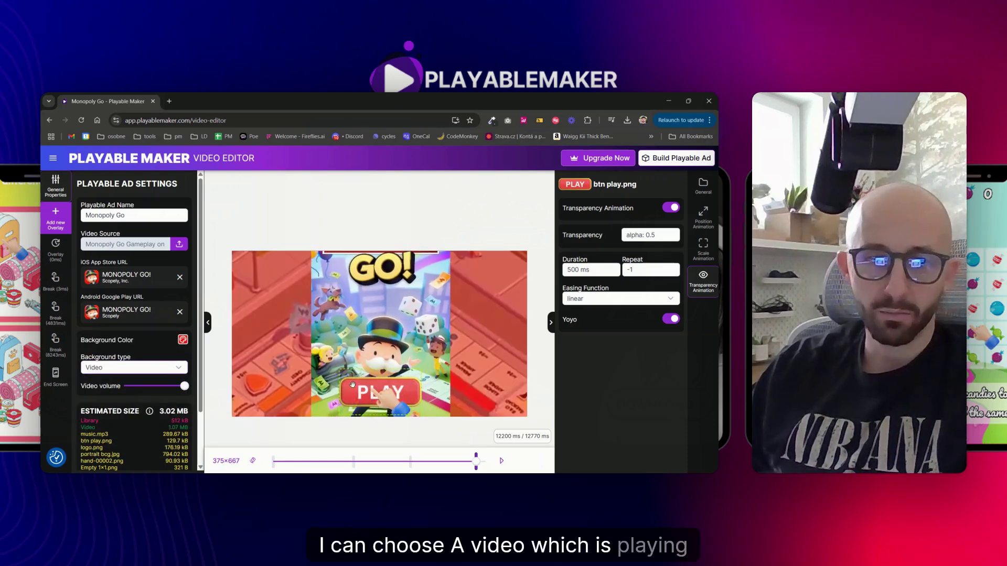
pyautogui.click(182, 340)
pyautogui.moveTo(158, 346); pyautogui.dragTo(66, 330)
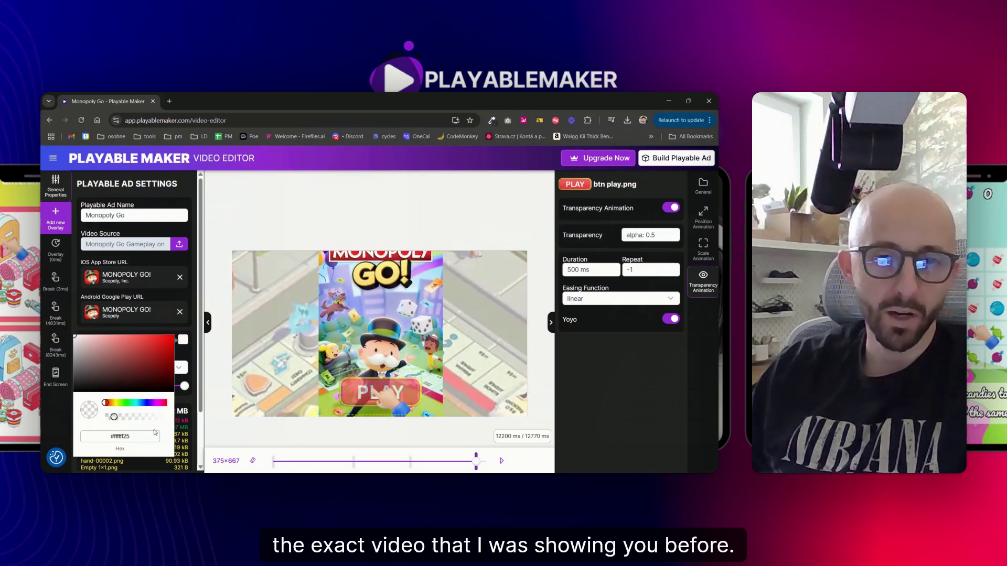
pyautogui.click(263, 224)
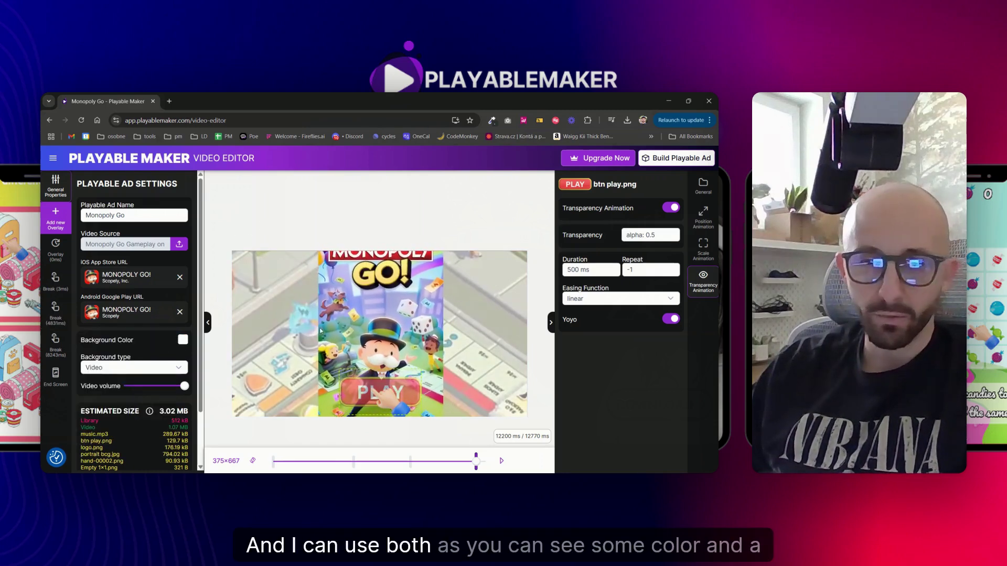
pyautogui.click(116, 367)
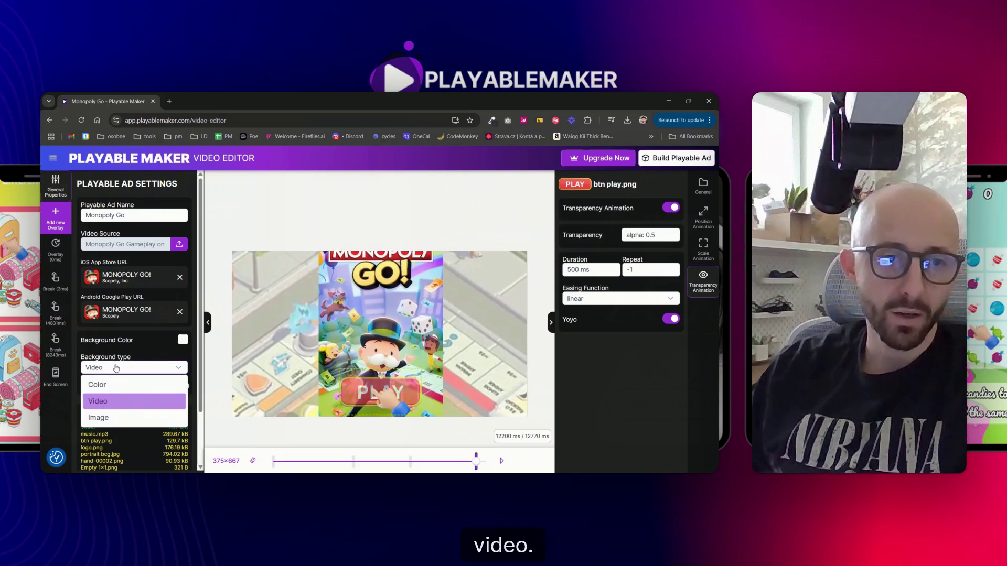
pyautogui.click(111, 418)
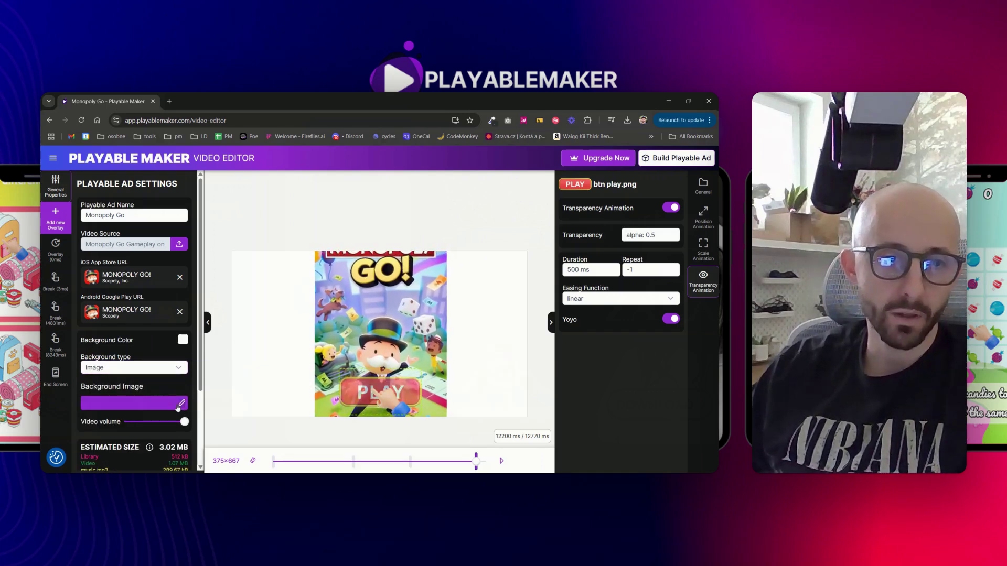
# Try landscape bcg.jpg as background image, then return to portrait preview with a Video background
pyautogui.click(411, 274)
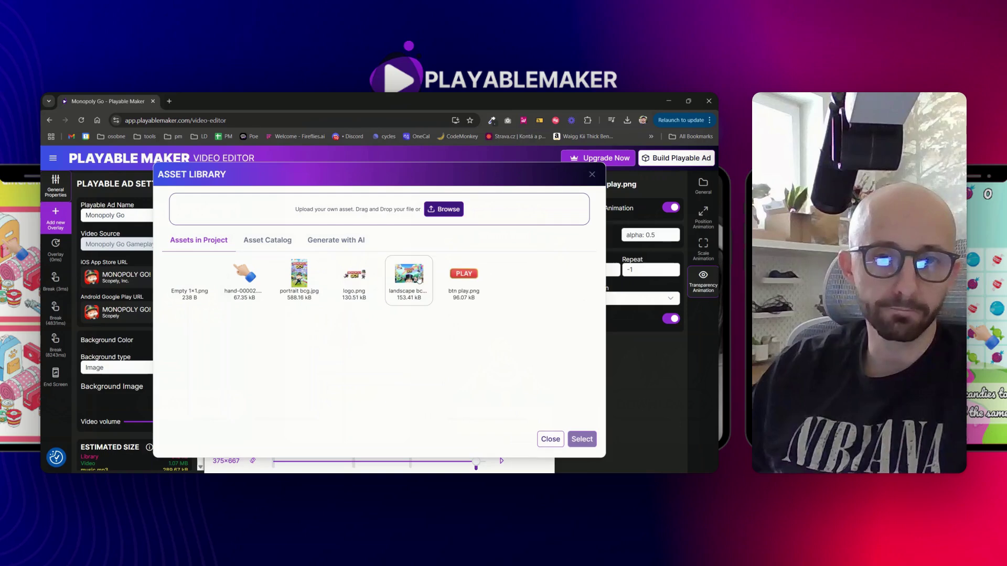
pyautogui.click(582, 439)
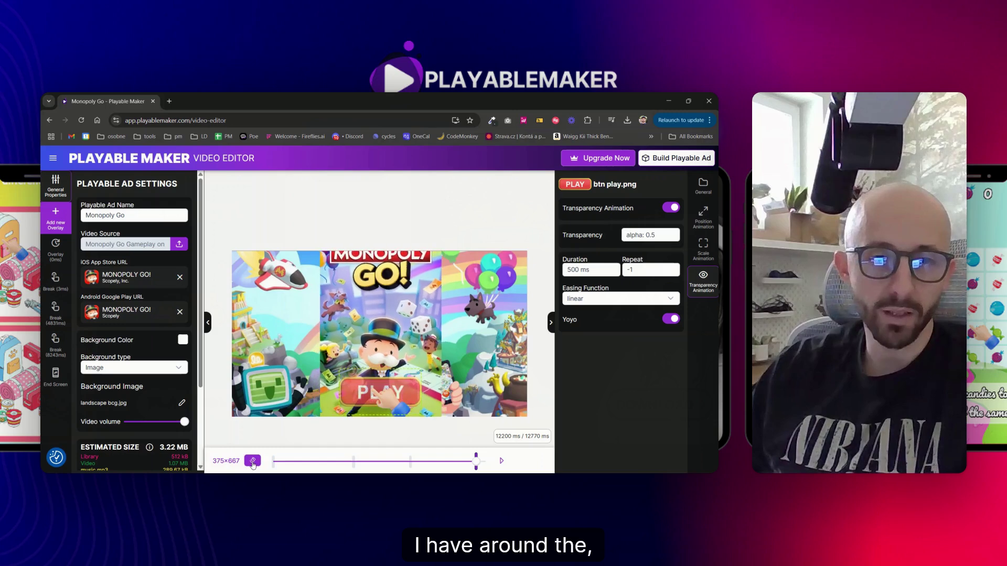
pyautogui.click(252, 461)
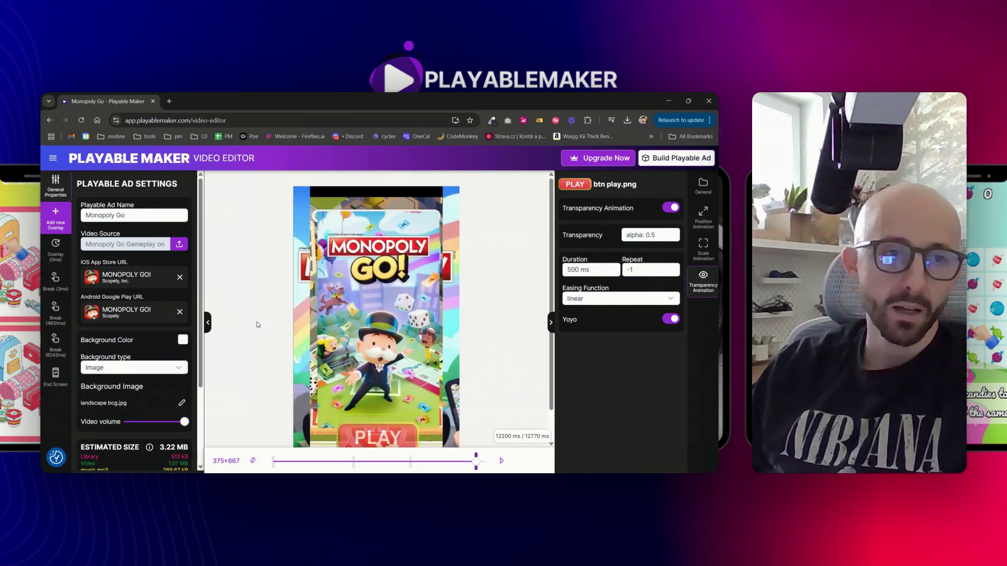
pyautogui.click(118, 367)
pyautogui.click(100, 384)
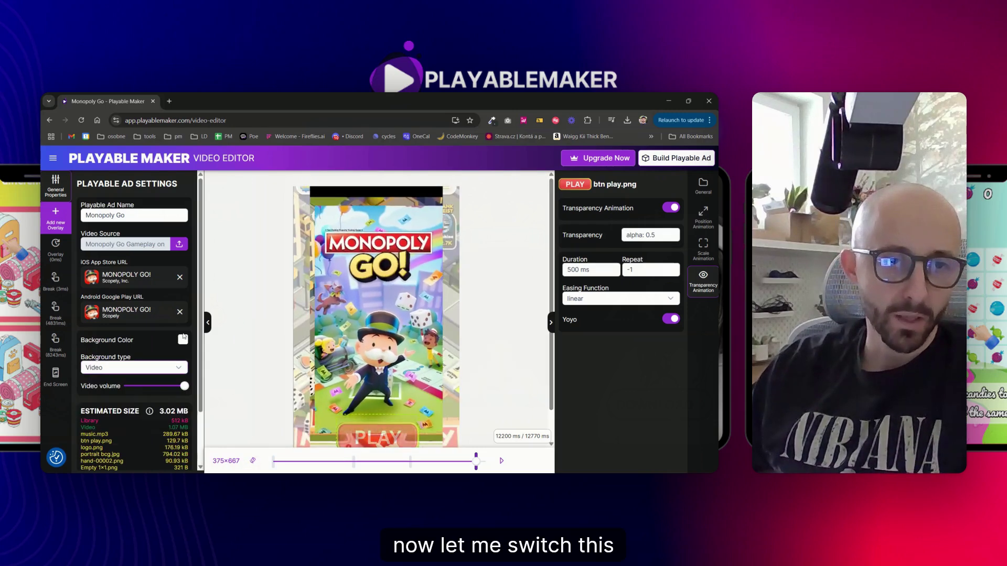
pyautogui.click(182, 339)
pyautogui.click(417, 256)
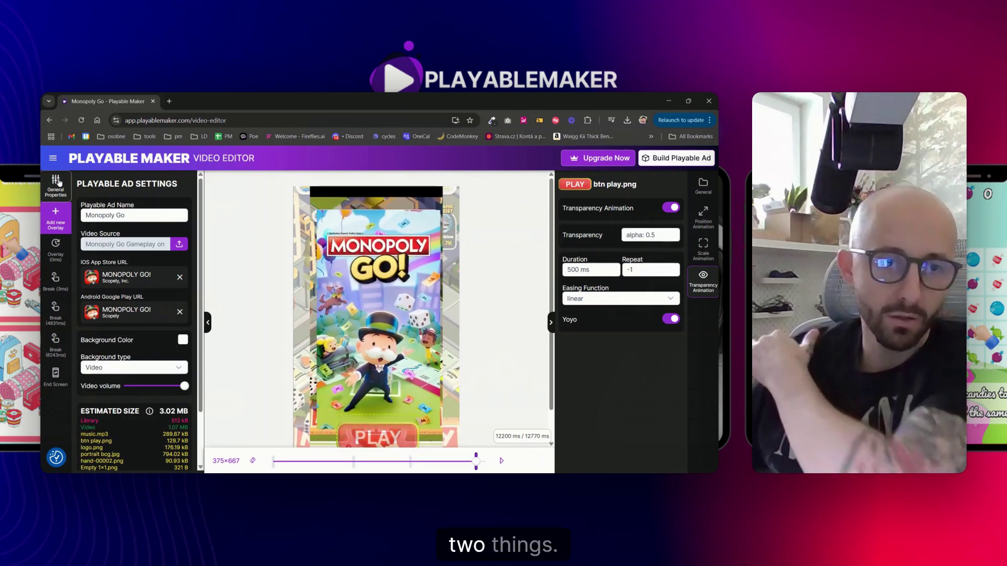
# Compress only portrait bcg.jpg, excluding music.mp3, btn play.png and Empty 1×1.png
pyautogui.scroll(-2, 105, 315)
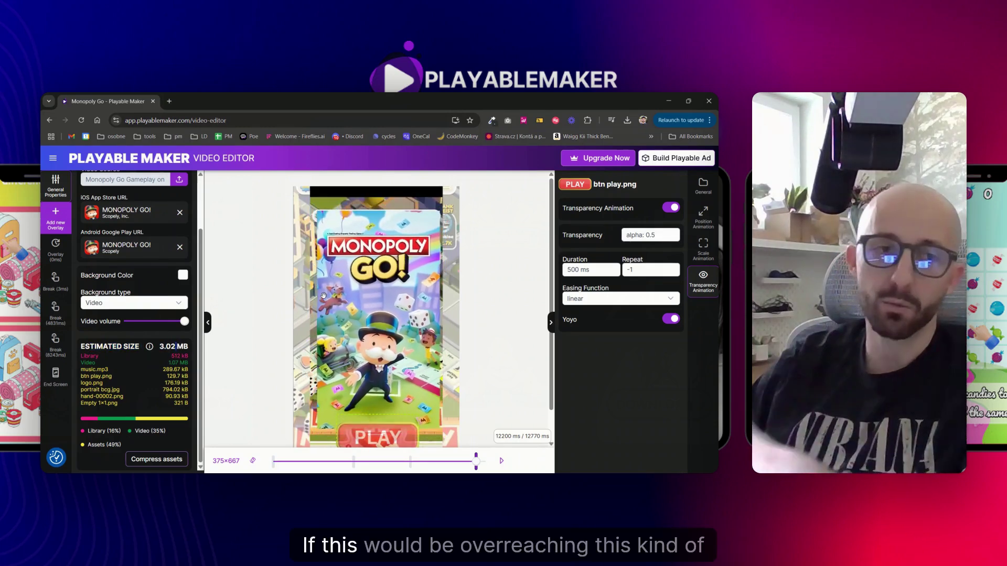
pyautogui.click(661, 159)
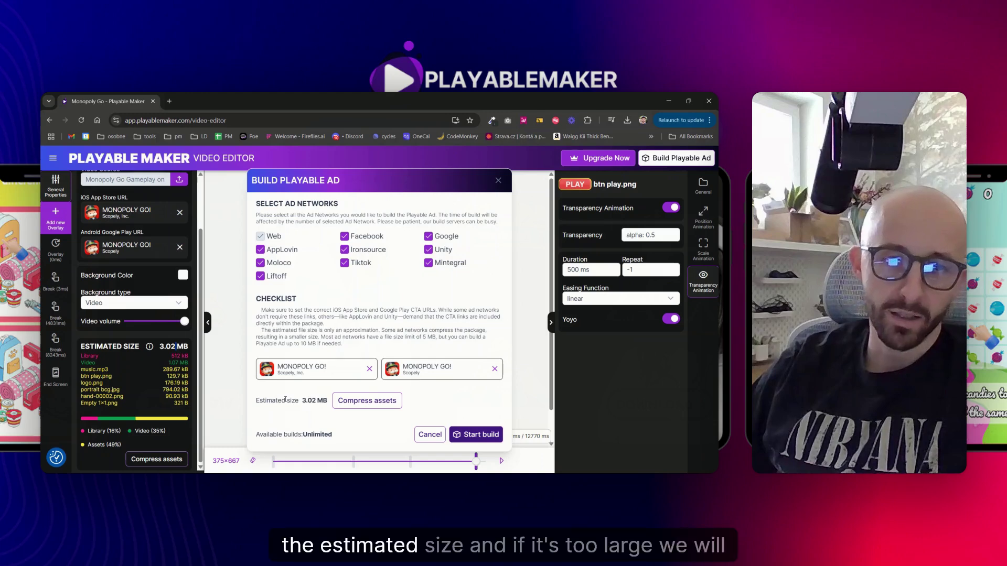
pyautogui.click(367, 400)
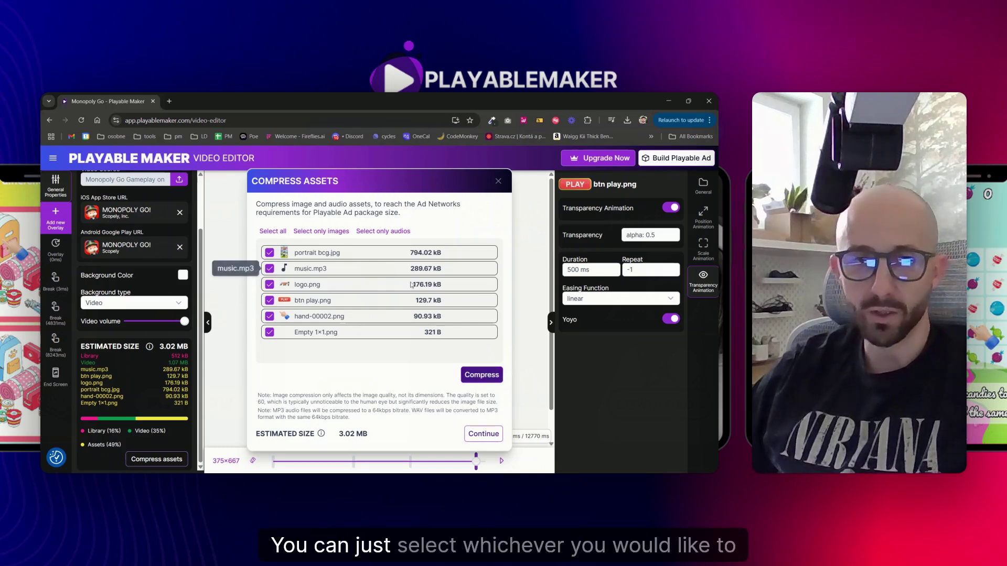
pyautogui.click(269, 269)
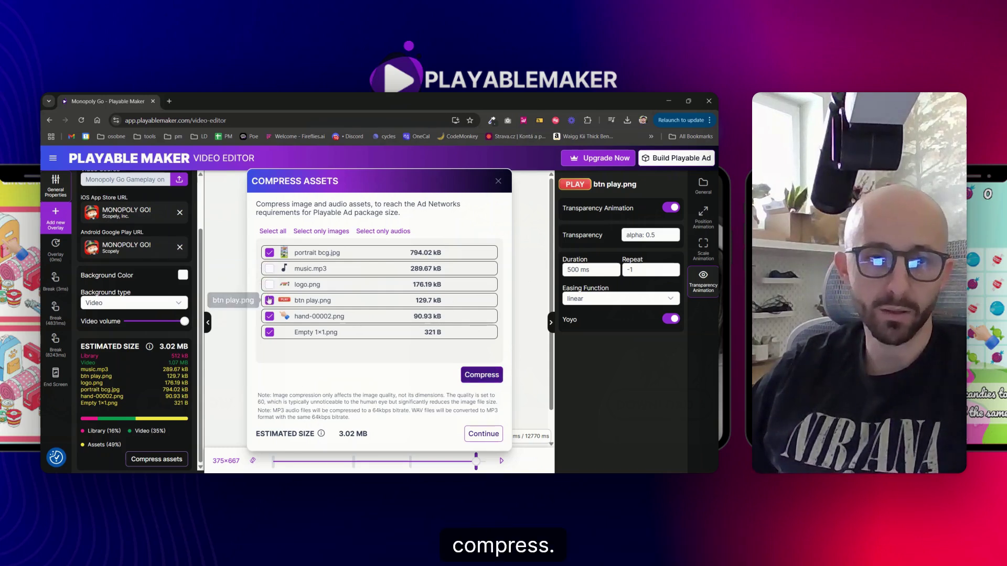
pyautogui.click(269, 300)
pyautogui.click(269, 332)
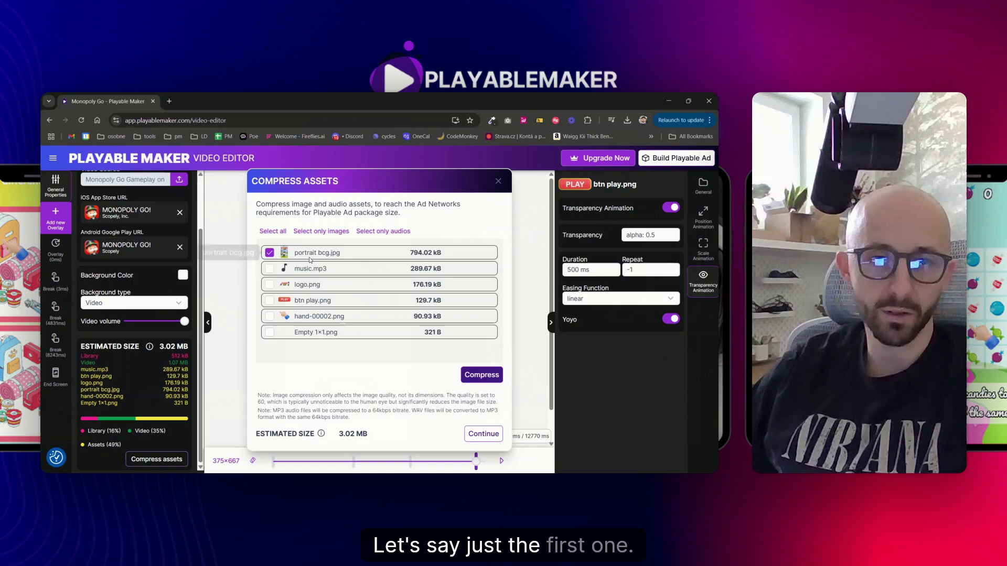
pyautogui.click(474, 374)
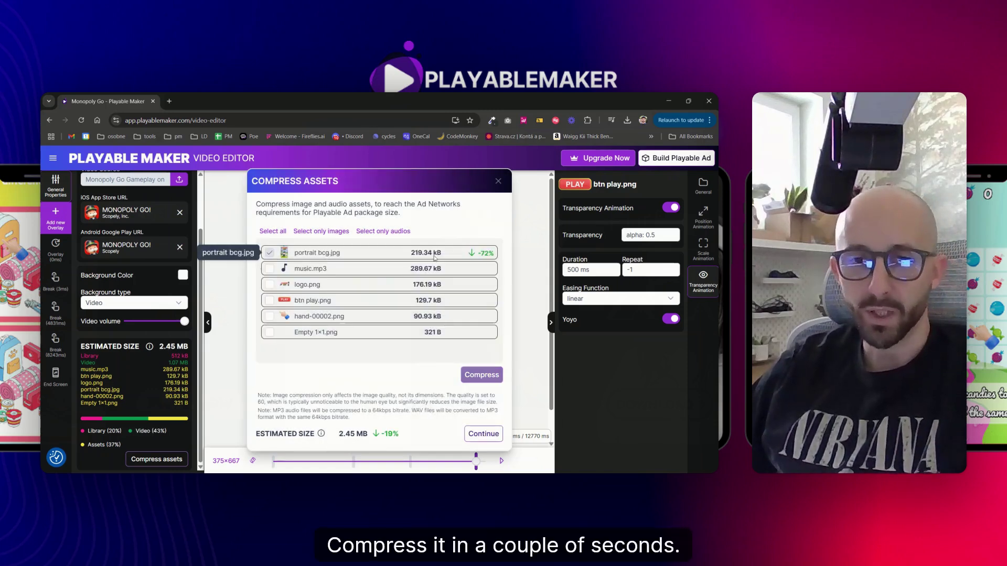
# Select every ad network in the Build Playable Ad settings
pyautogui.click(483, 433)
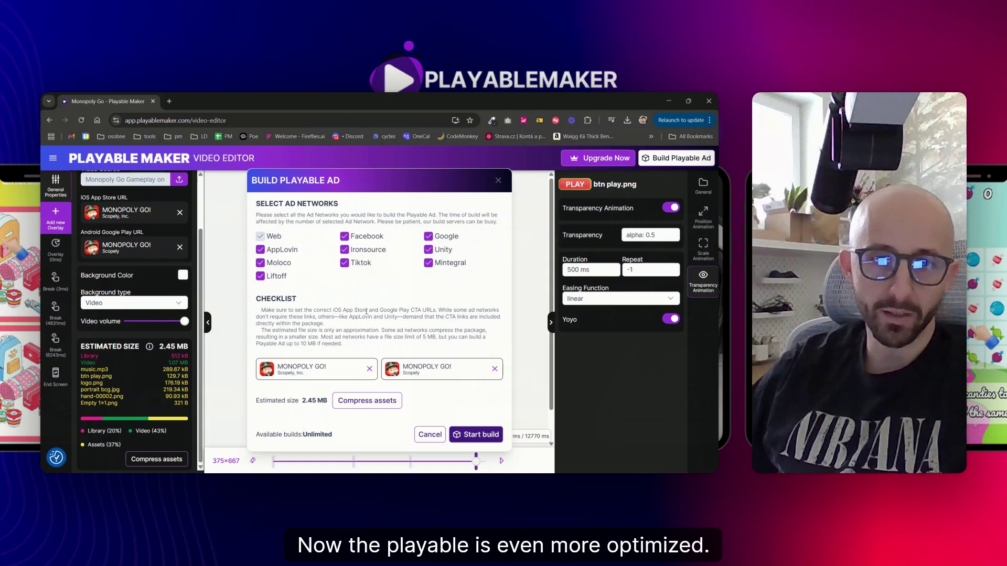
pyautogui.click(261, 276)
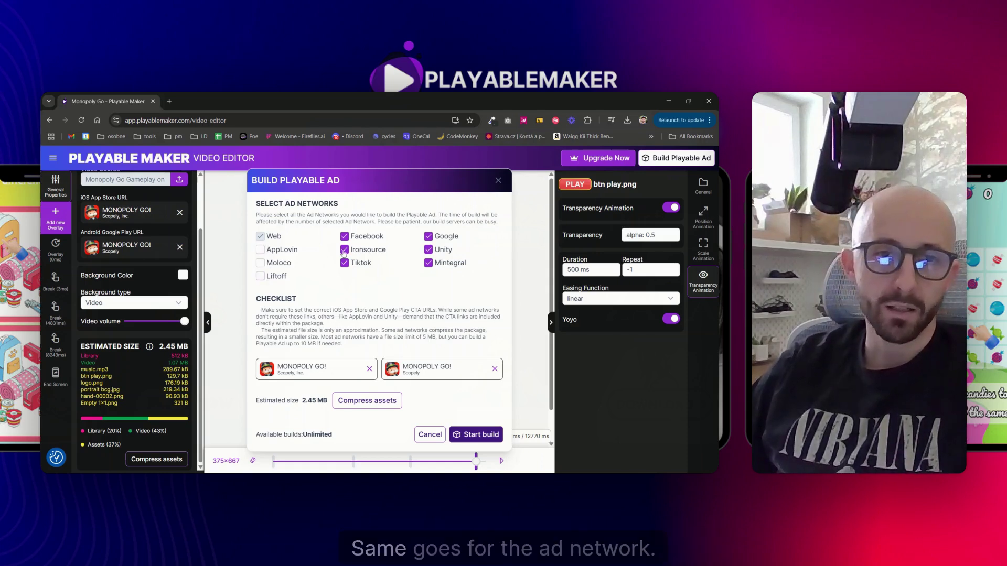
pyautogui.click(260, 250)
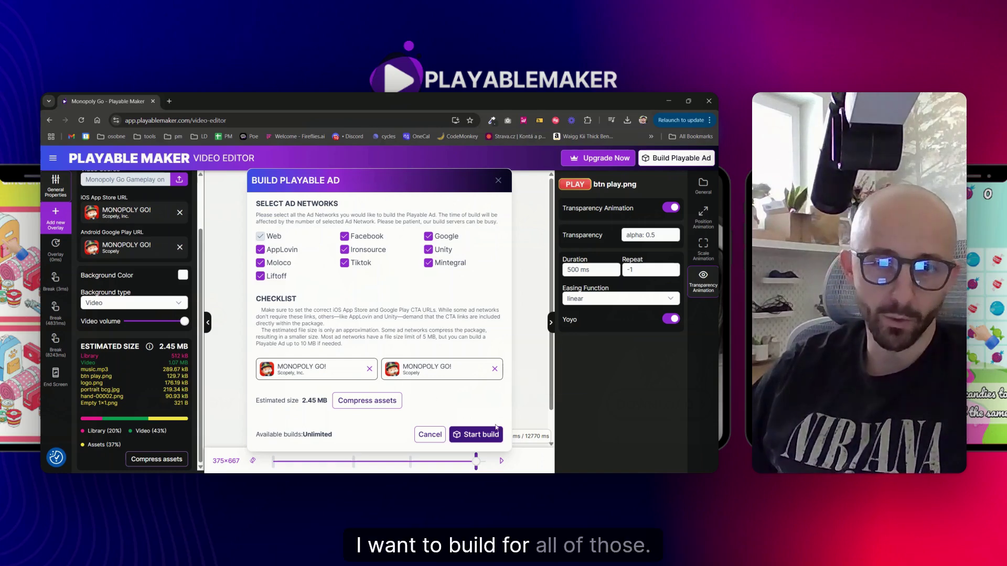
# Build the Monopoly Go ad and copy its Share Preview link
pyautogui.click(482, 435)
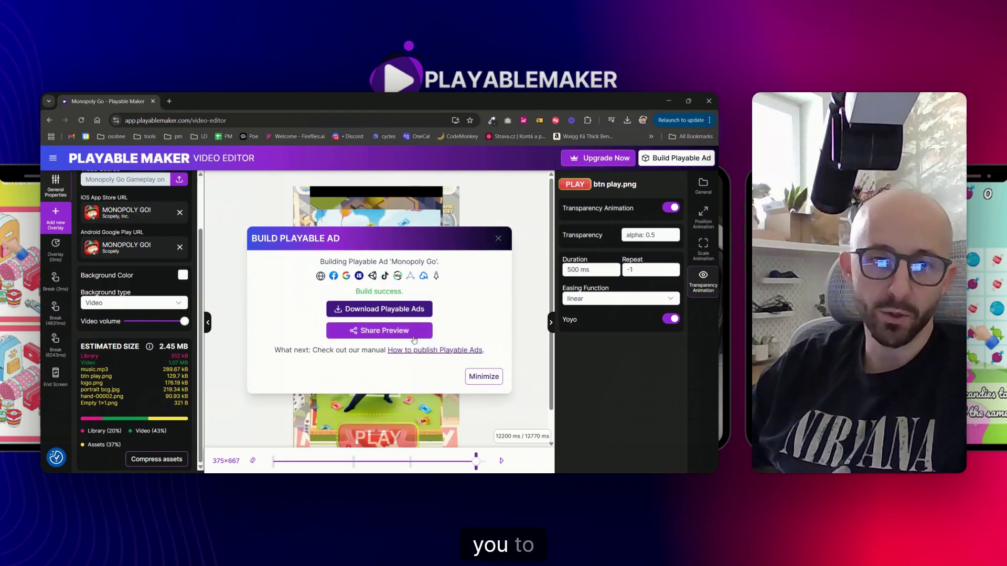
pyautogui.click(388, 338)
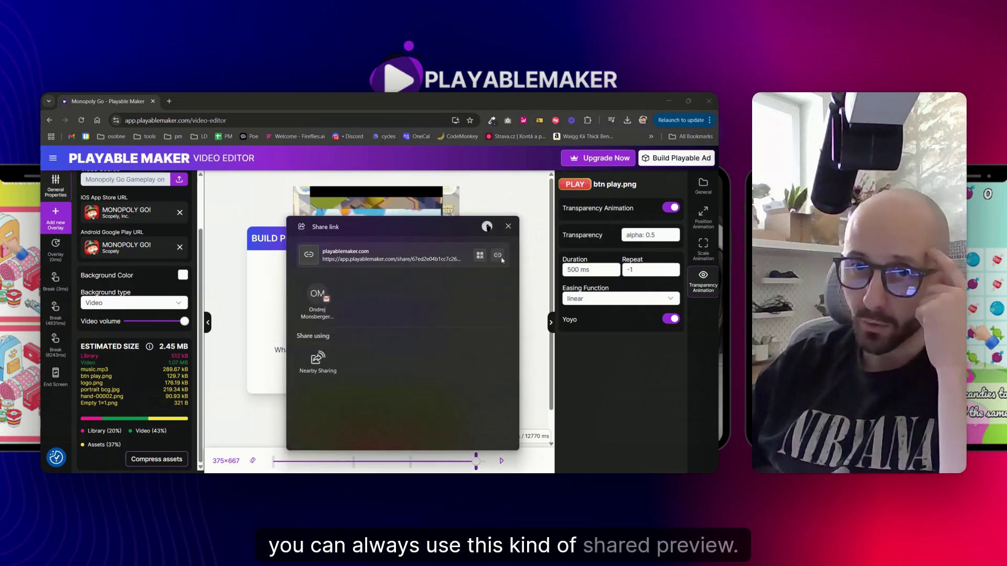
pyautogui.click(497, 255)
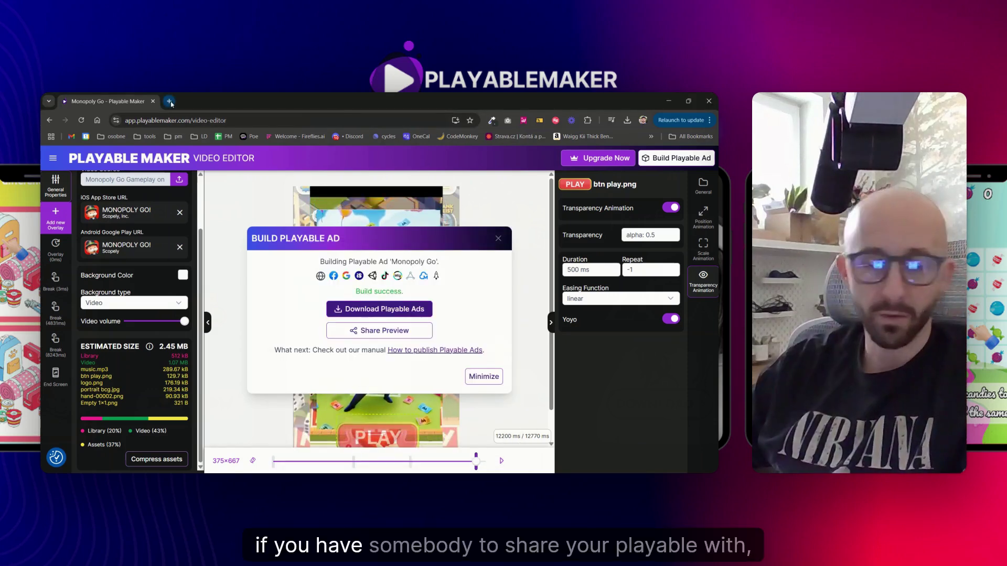
# Load the copied preview link in a new browser tab
pyautogui.click(170, 101)
pyautogui.write('https://app.playablemaker.com/share/67ed2e04b1cc7c263088808a')
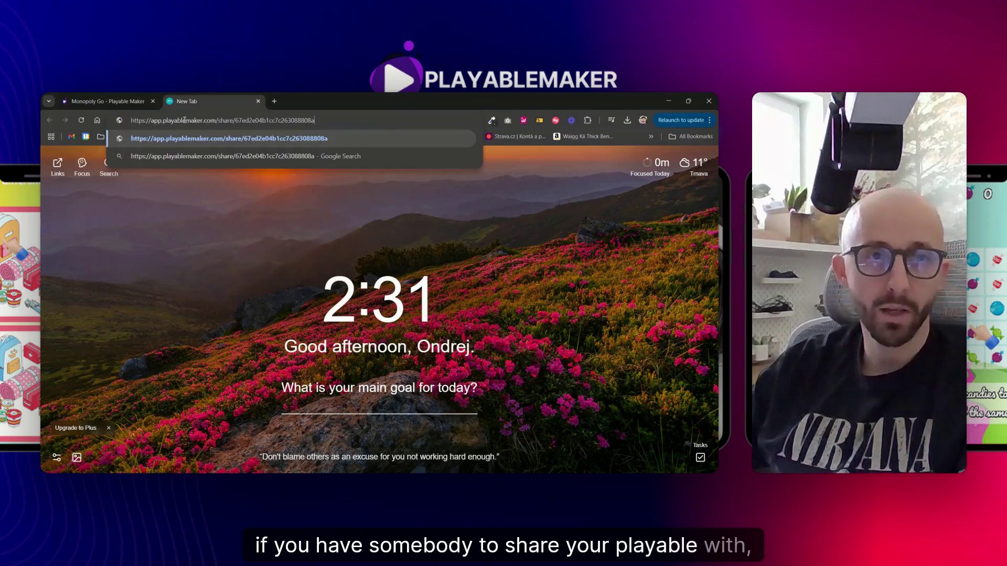
pyautogui.press('Return')
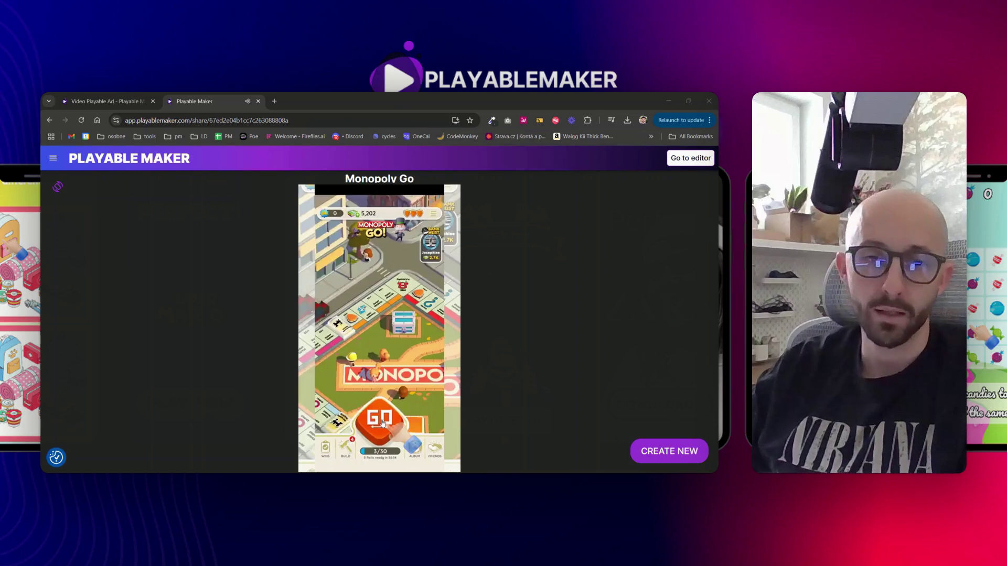
# Roll the dice three times until the rolls run out, then close the preview tab
pyautogui.click(382, 422)
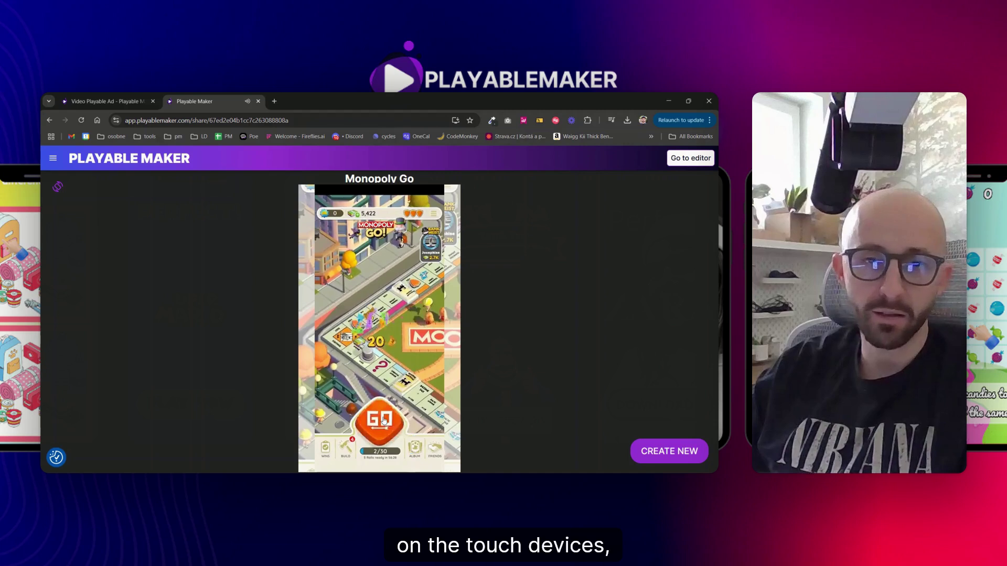
pyautogui.click(384, 421)
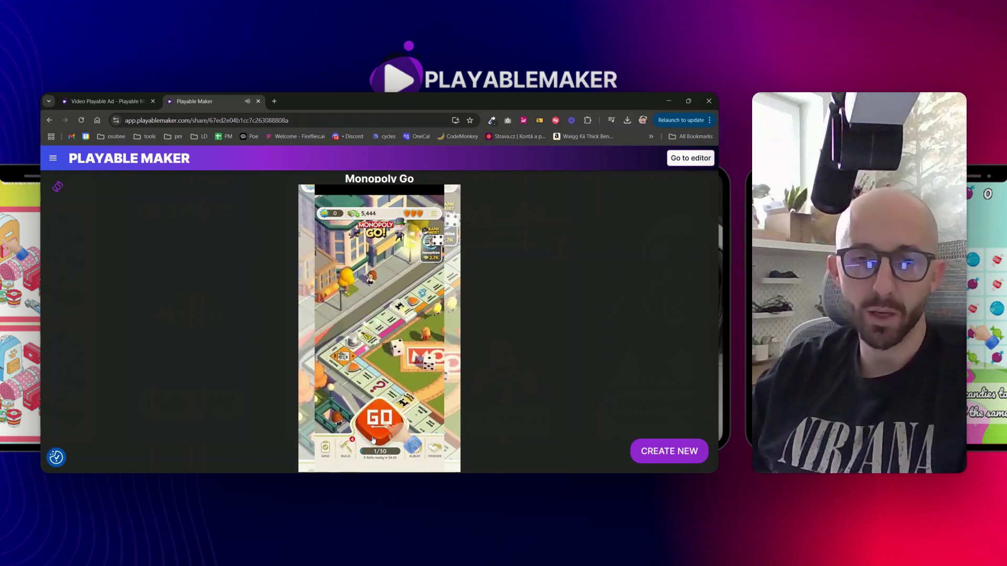
pyautogui.click(455, 387)
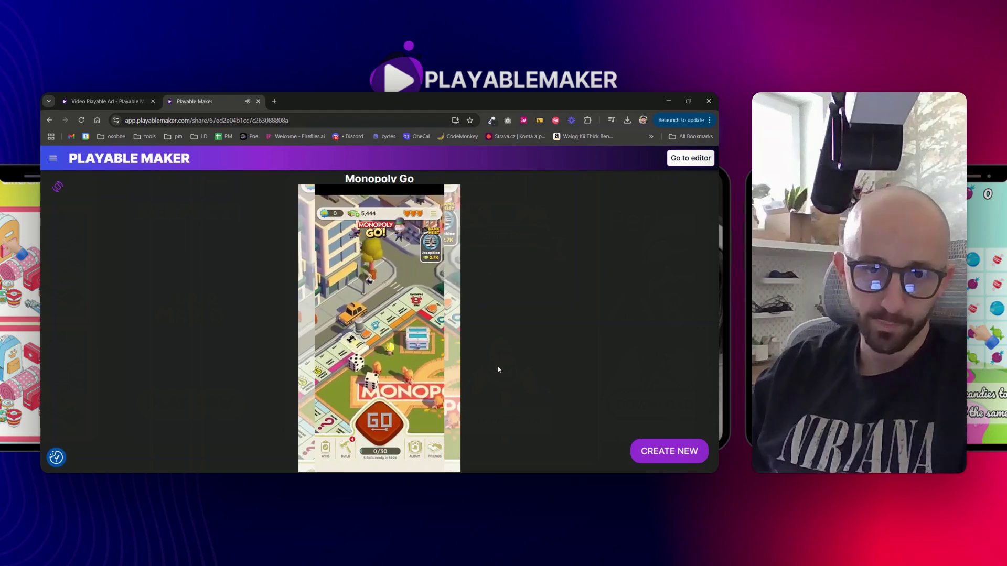
pyautogui.click(258, 101)
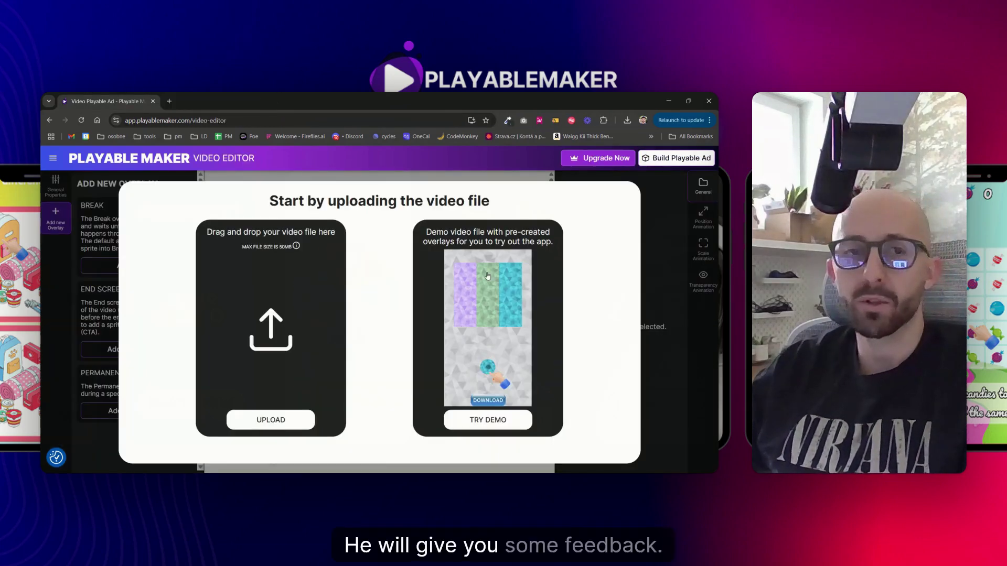
# Reopen the Monopoly Go project from the home page and bring up its End Screen overlay
pyautogui.click(103, 159)
pyautogui.scroll(-3, 320, 326)
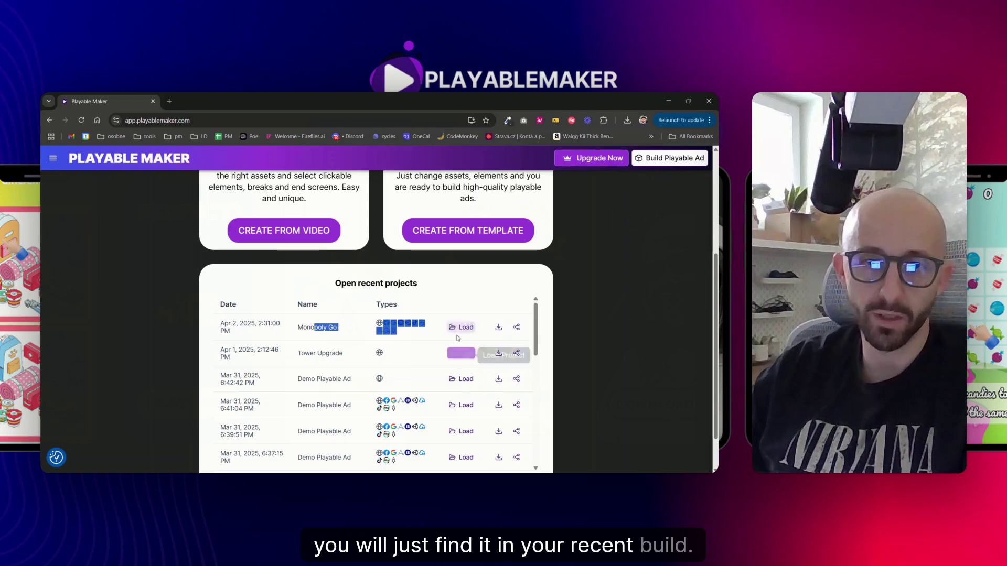
pyautogui.click(455, 328)
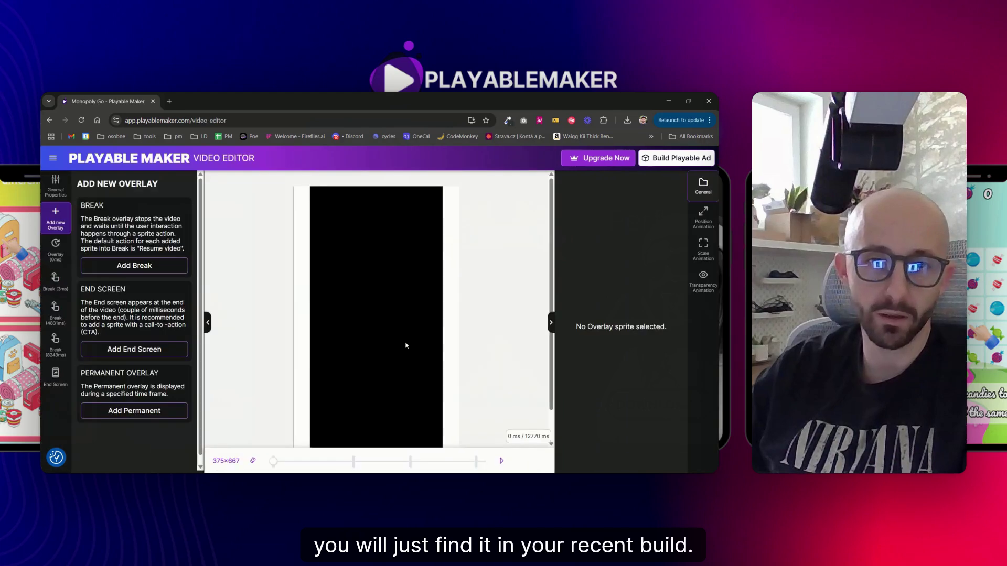
pyautogui.click(57, 255)
pyautogui.click(58, 283)
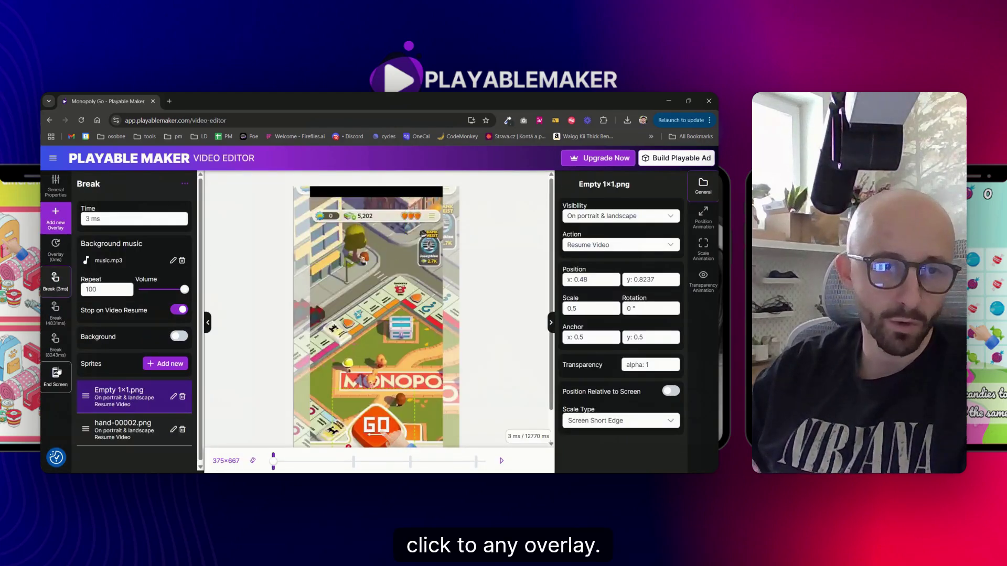
pyautogui.click(57, 372)
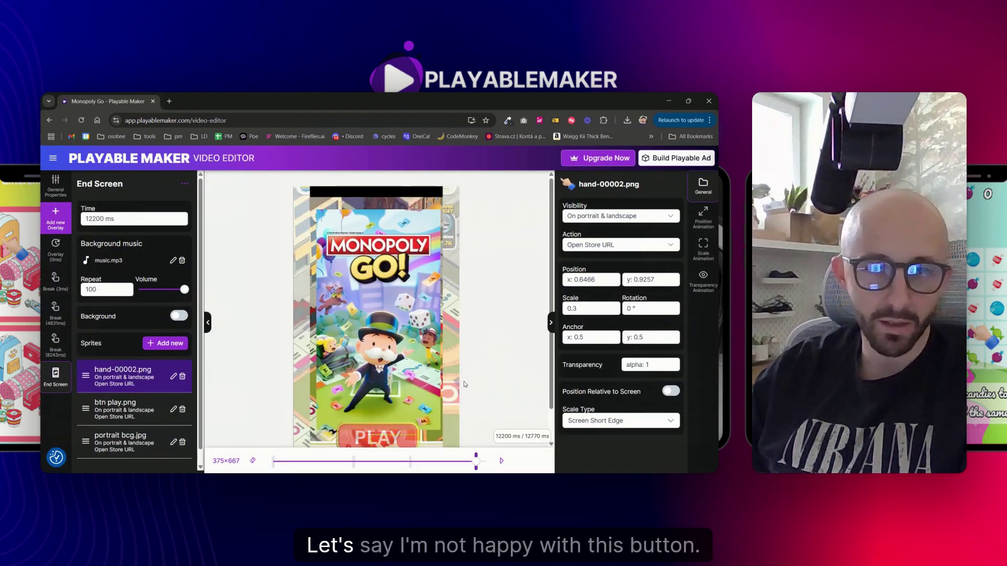
# Swap btn play.png for the button-00009 DOWNLOAD image from the Asset Catalog and start rebuilding
pyautogui.click(117, 414)
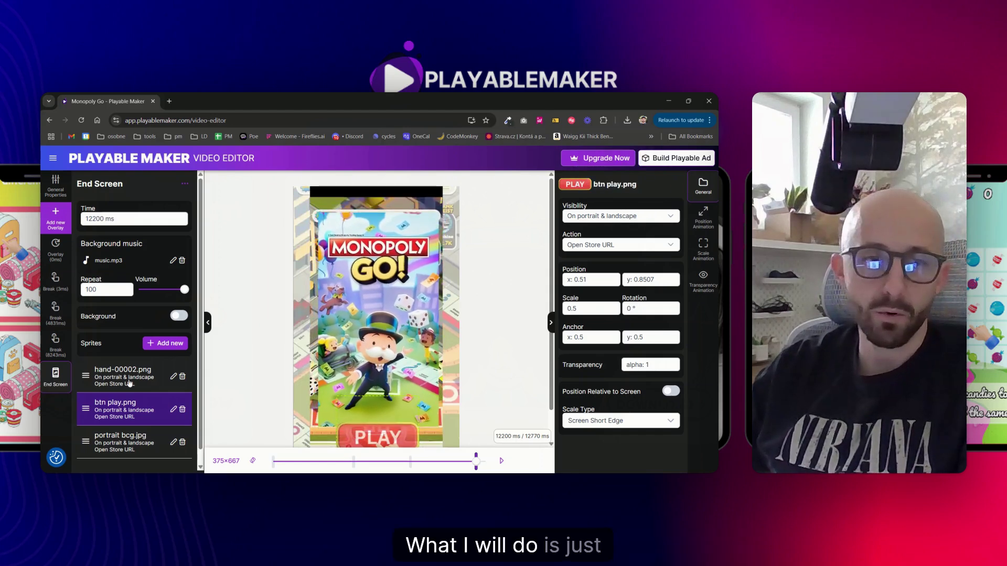
pyautogui.click(173, 409)
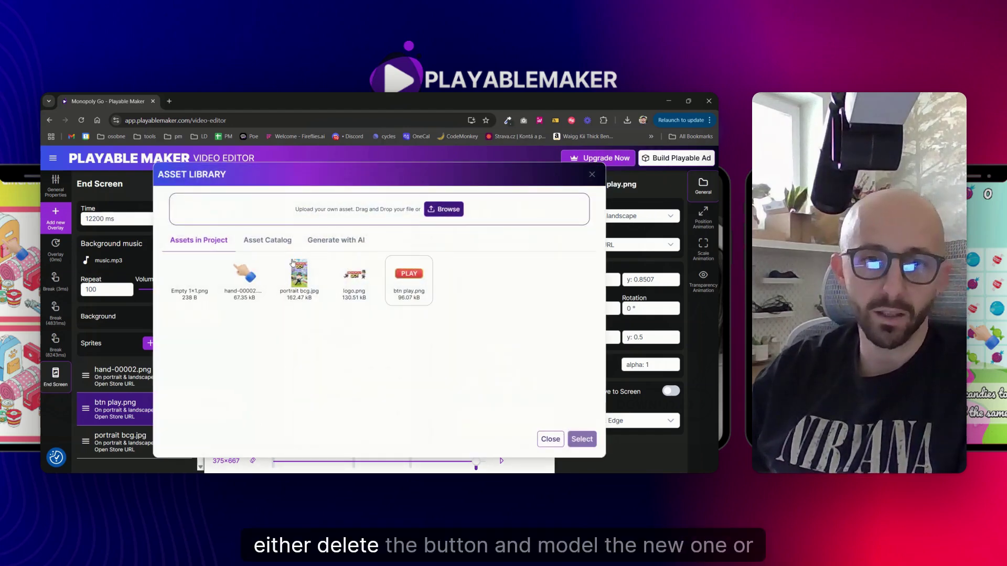
pyautogui.click(268, 240)
pyautogui.scroll(-6, 439, 371)
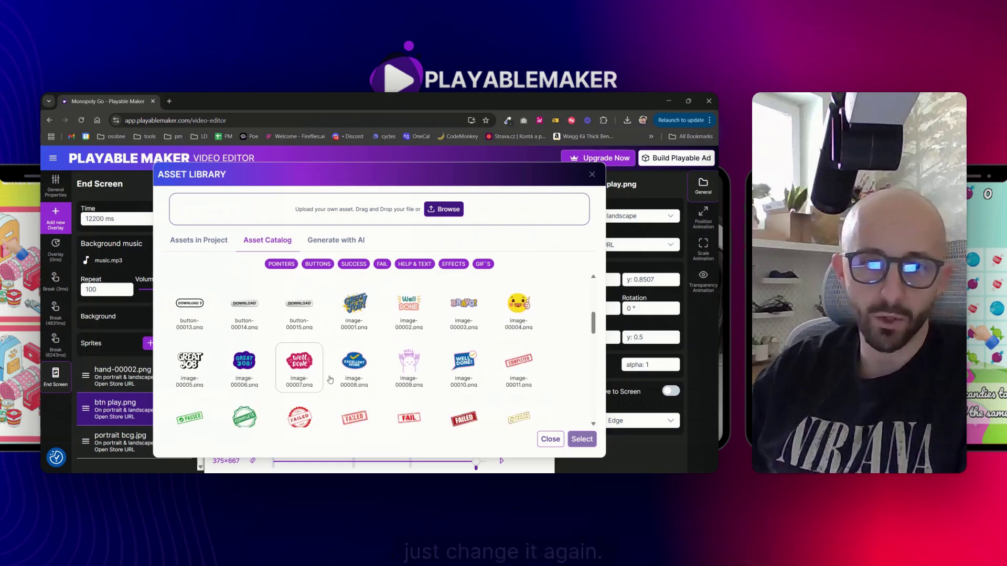
pyautogui.scroll(1, 355, 335)
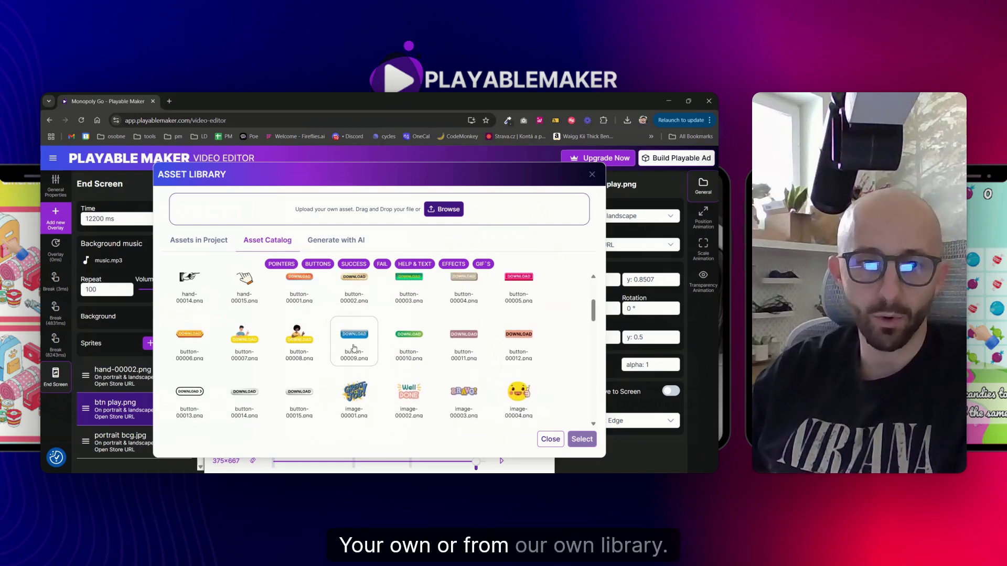
pyautogui.doubleClick(354, 336)
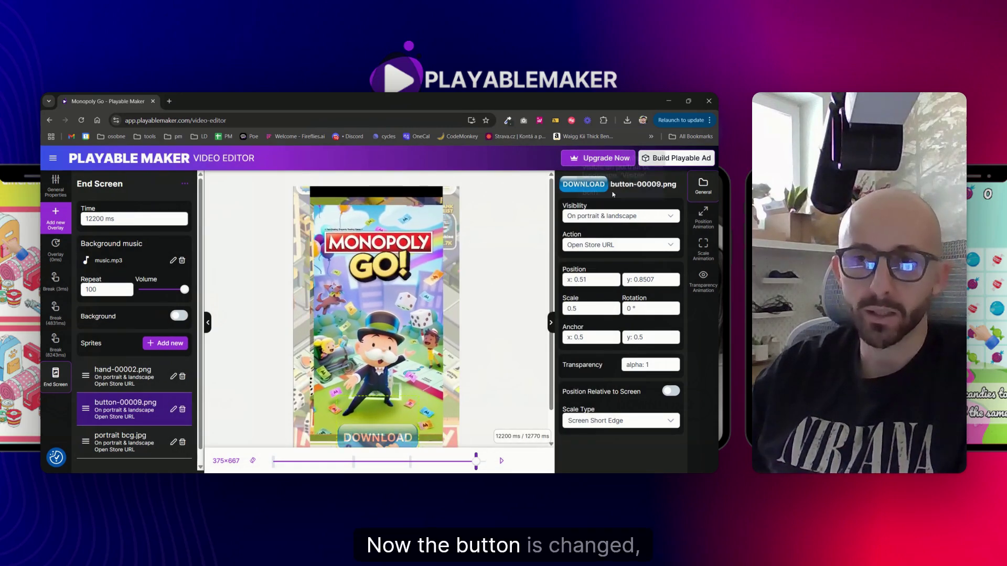
pyautogui.click(677, 158)
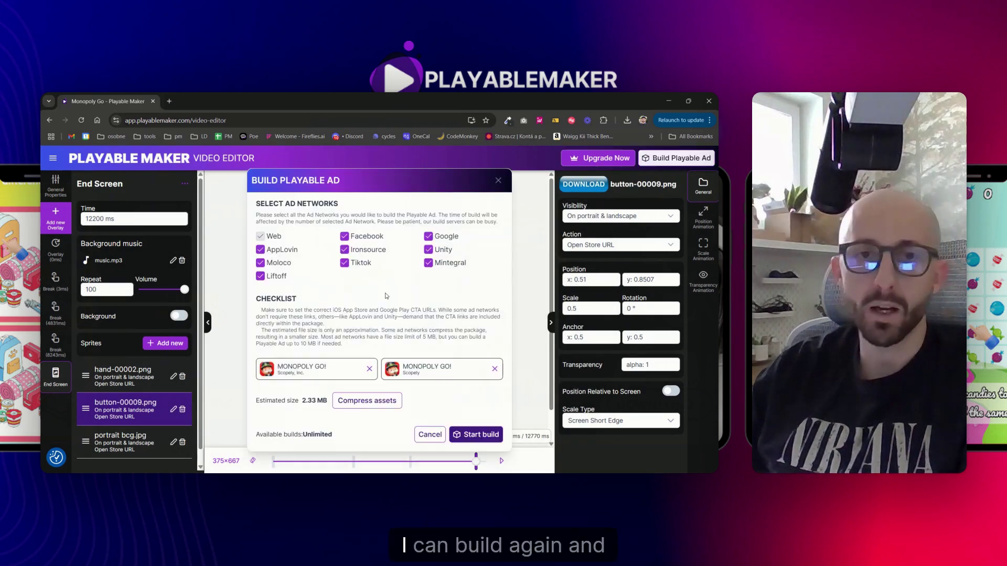
pyautogui.click(477, 435)
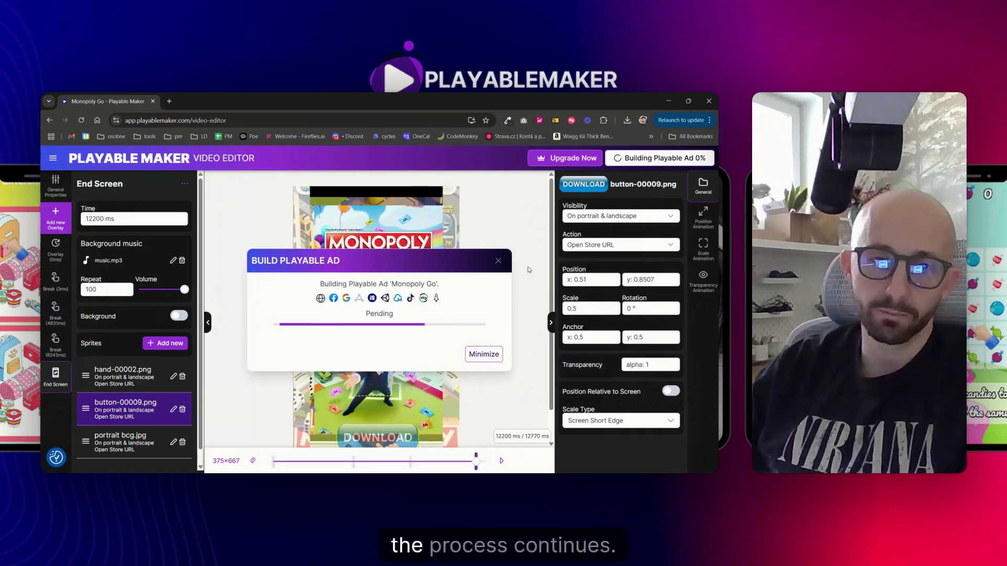